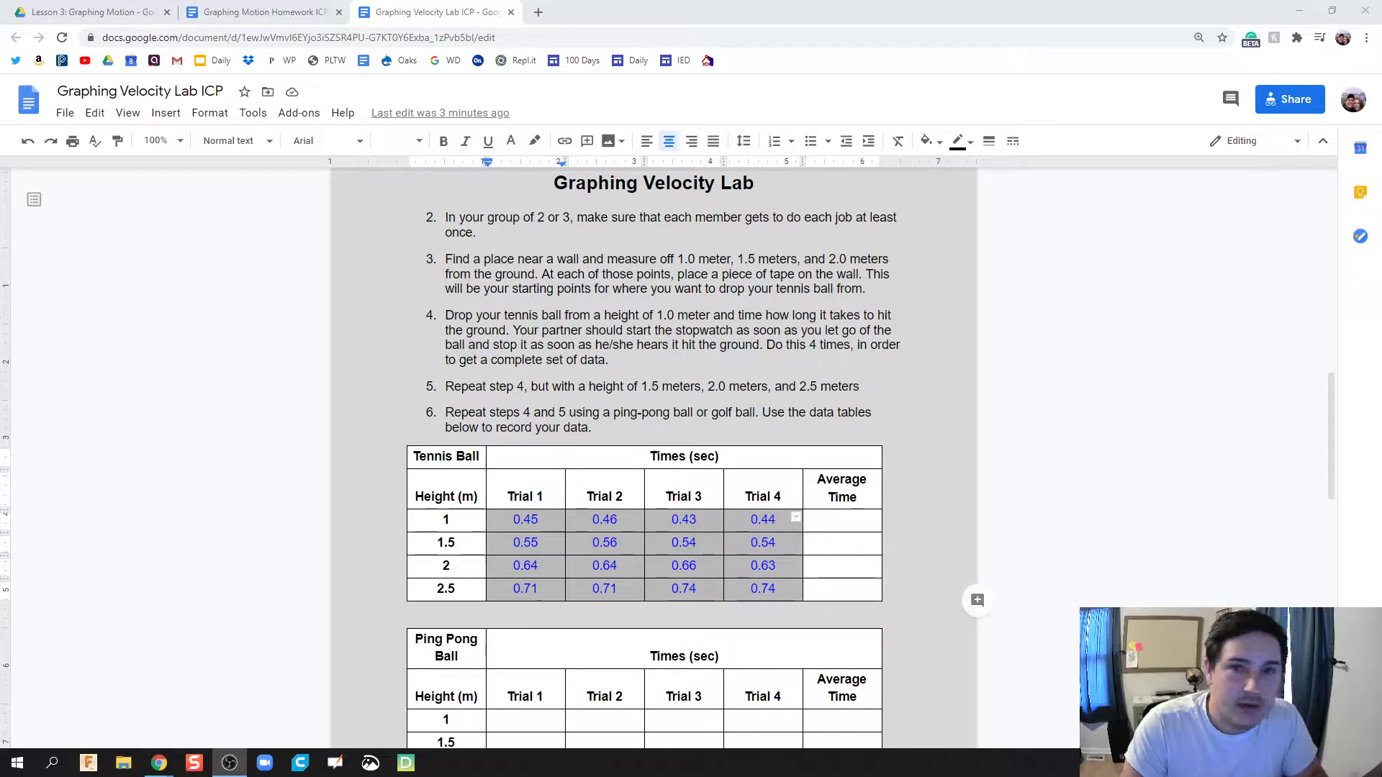
Scroll through the lab report, then select and deselect the Tennis Ball table.
{"action": "scroll", "coordinate": [534, 463], "scroll_direction": "down", "scroll_amount": 1}
{"action": "scroll", "coordinate": [534, 463], "scroll_direction": "up", "scroll_amount": 3}
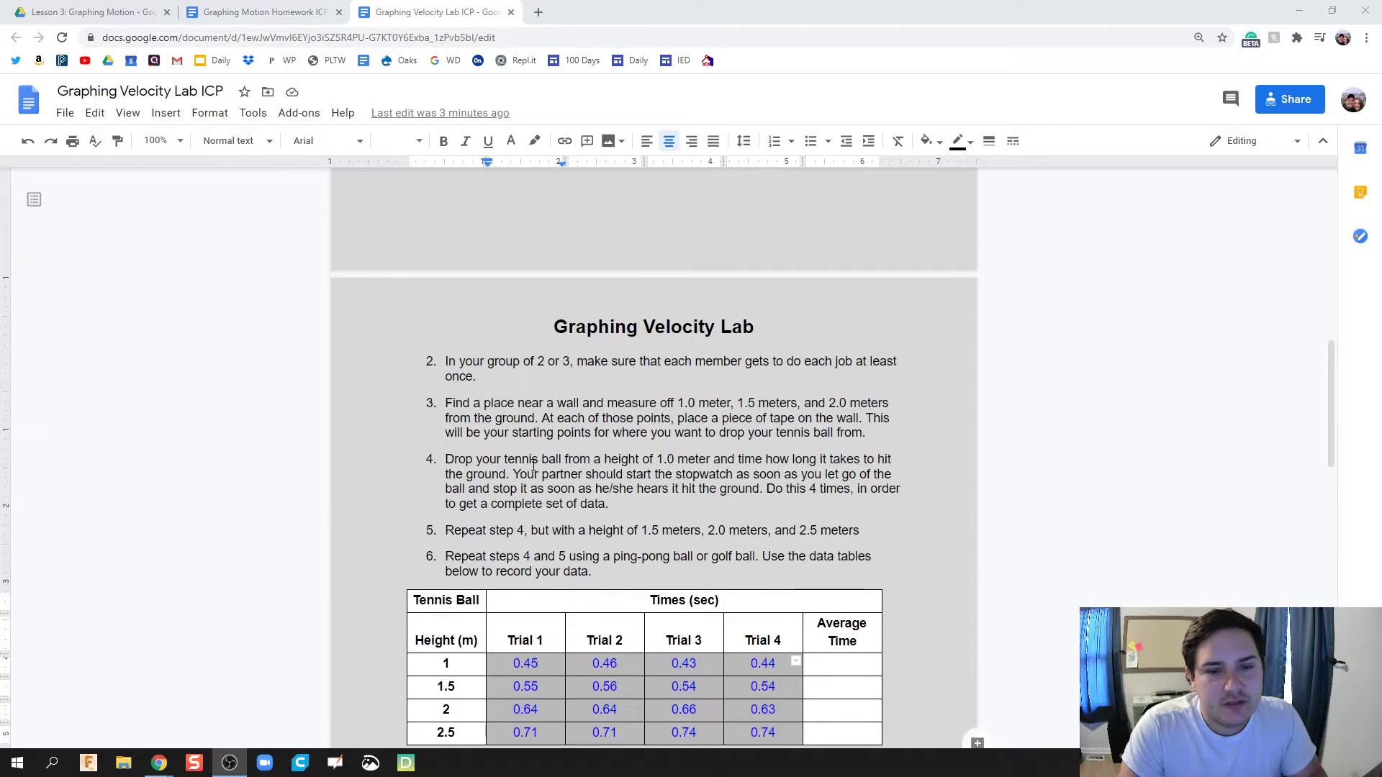
{"action": "left_click", "coordinate": [534, 463]}
{"action": "scroll", "coordinate": [534, 462], "scroll_direction": "down", "scroll_amount": 2}
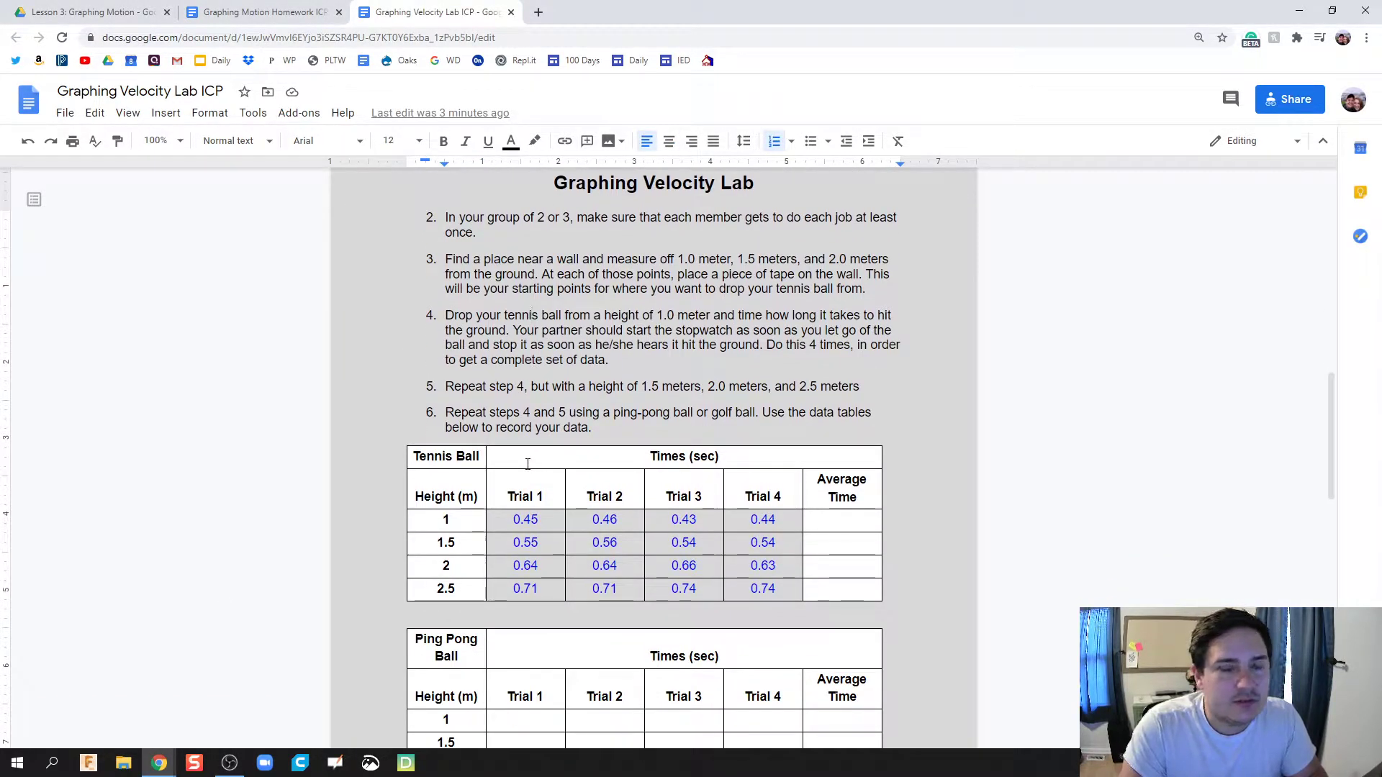
{"action": "scroll", "coordinate": [612, 524], "scroll_direction": "down", "scroll_amount": 2}
{"action": "left_click_drag", "start_coordinate": [518, 376], "coordinate": [776, 451]}
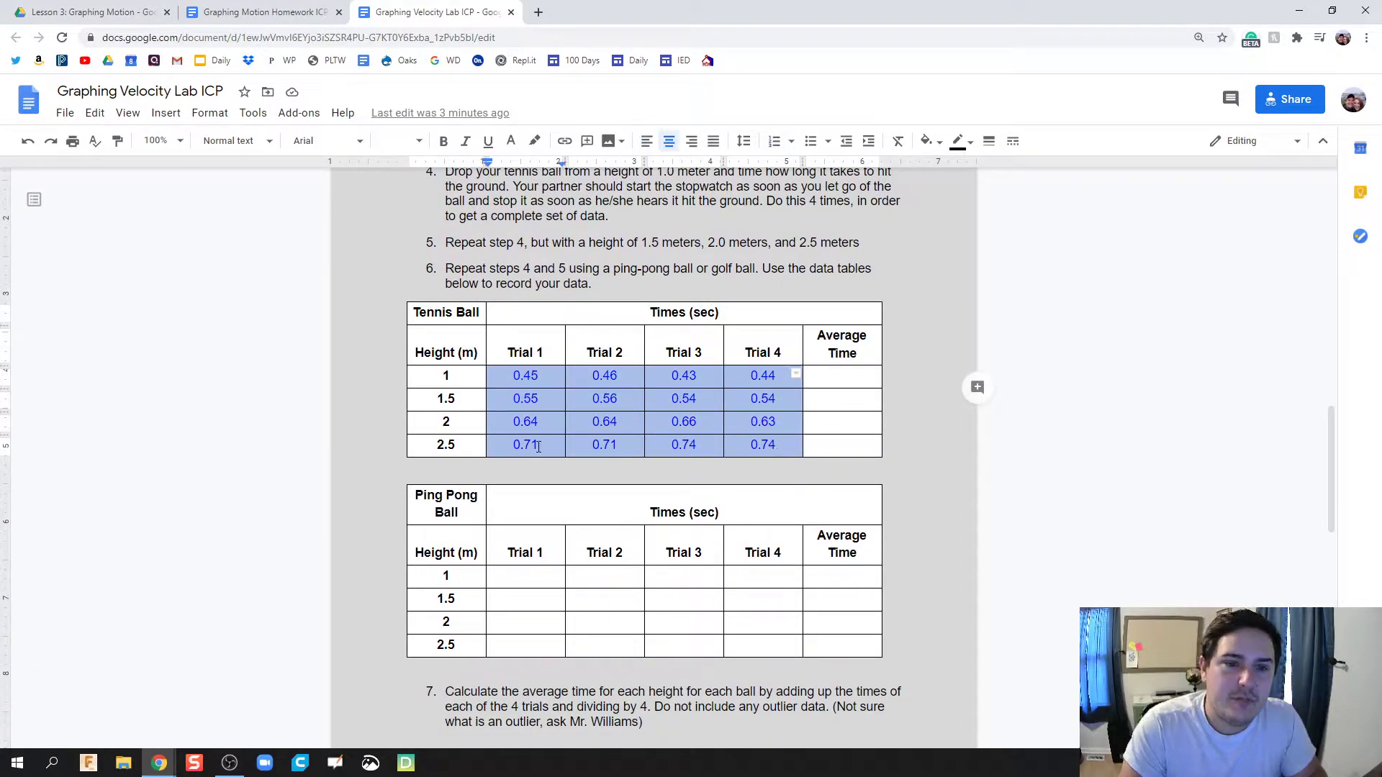
{"action": "left_click", "coordinate": [463, 312], "text": "shift"}
{"action": "left_click", "coordinate": [456, 510]}
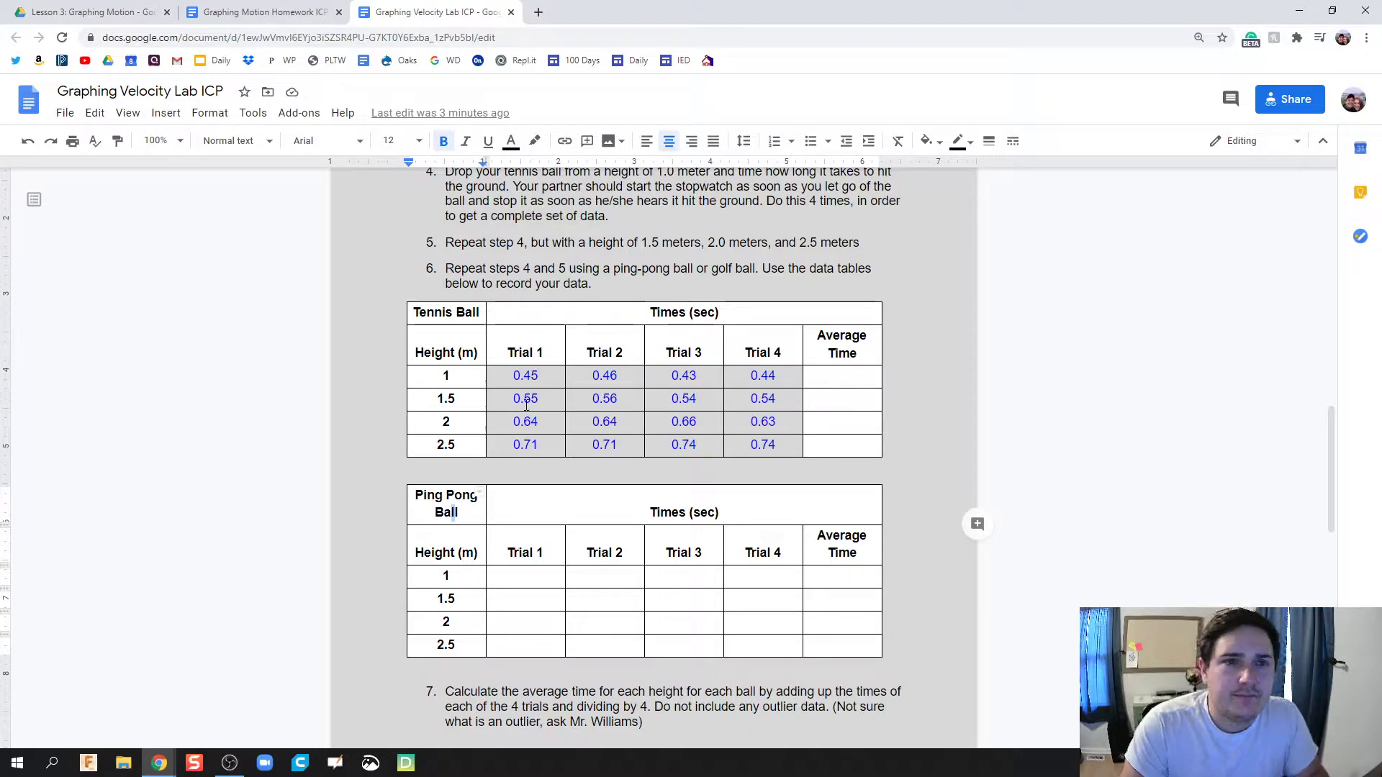
Switch to the school account in a new tab and start a blank Google spreadsheet.
{"action": "left_click", "coordinate": [538, 13]}
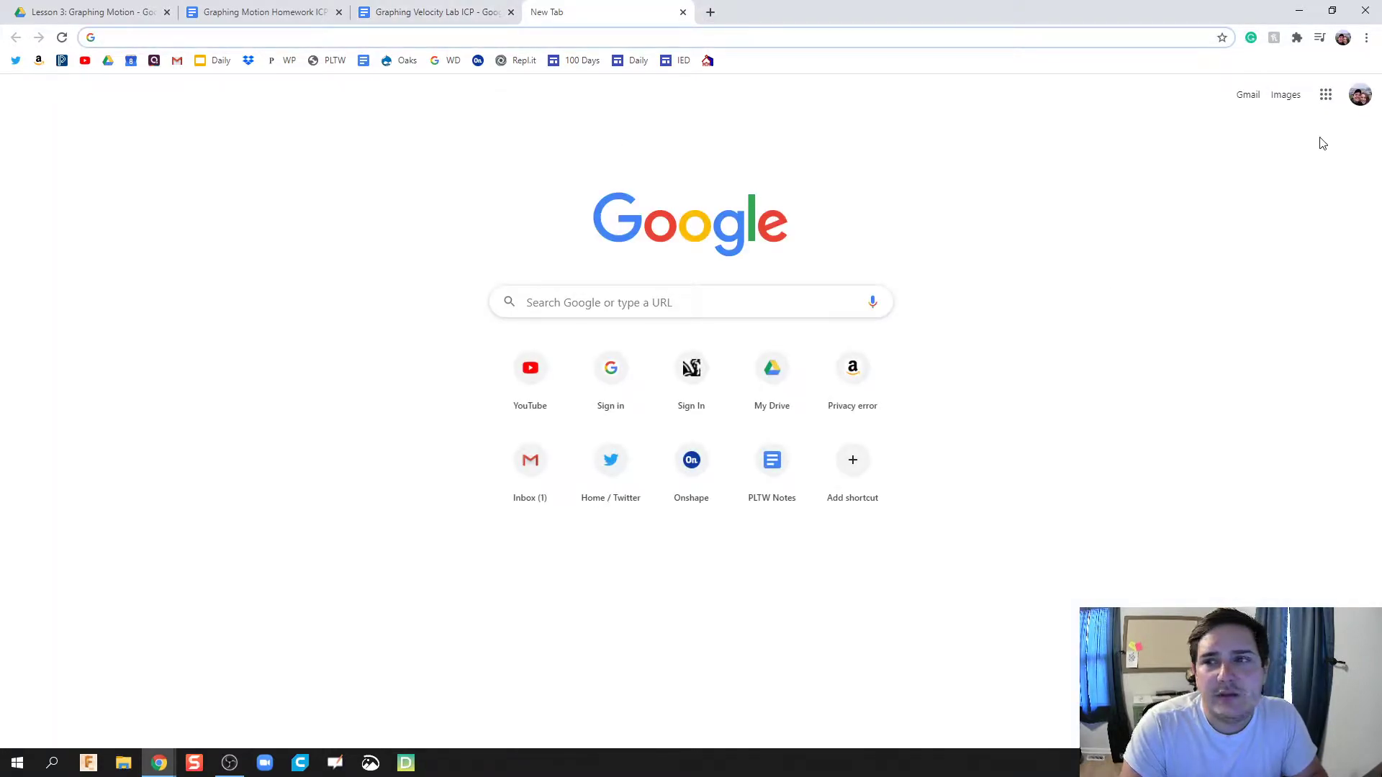
{"action": "left_click", "coordinate": [1360, 95]}
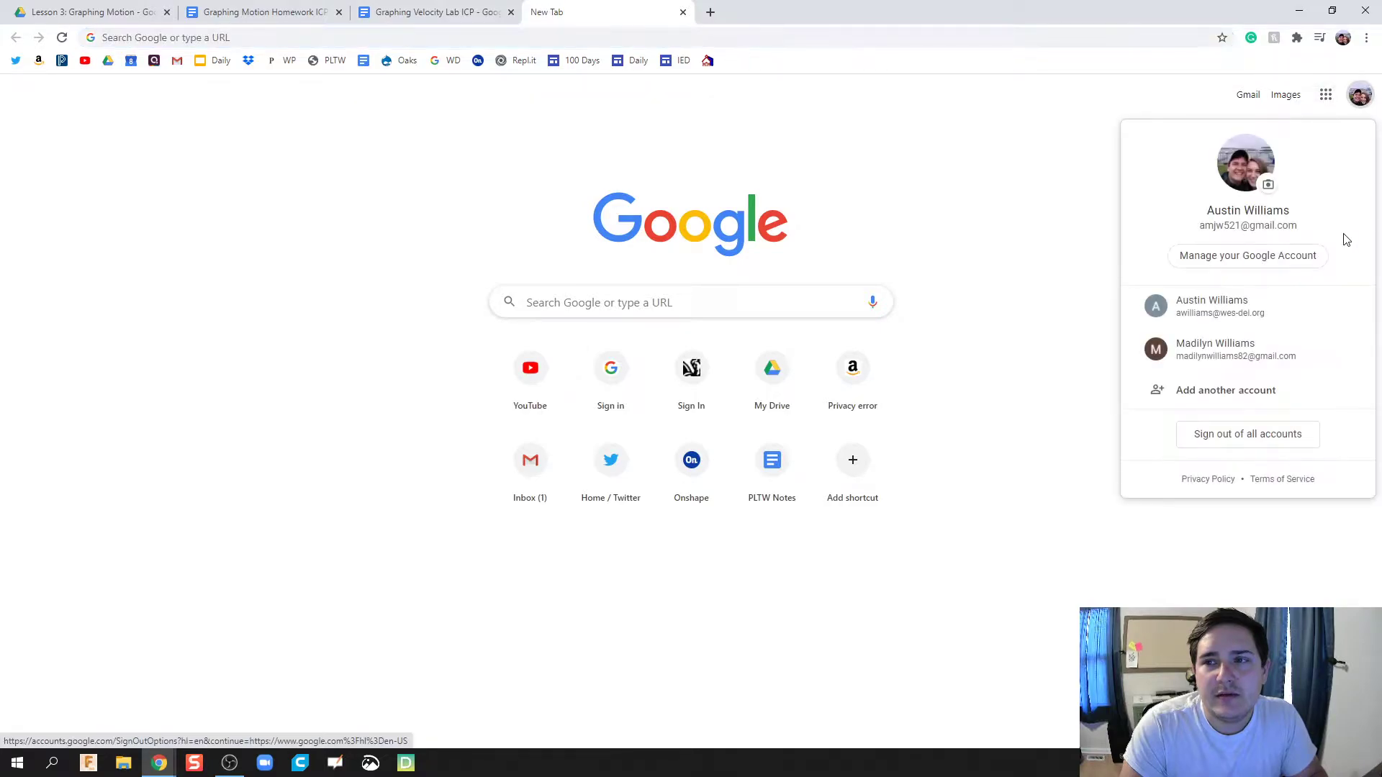
{"action": "left_click", "coordinate": [1292, 305]}
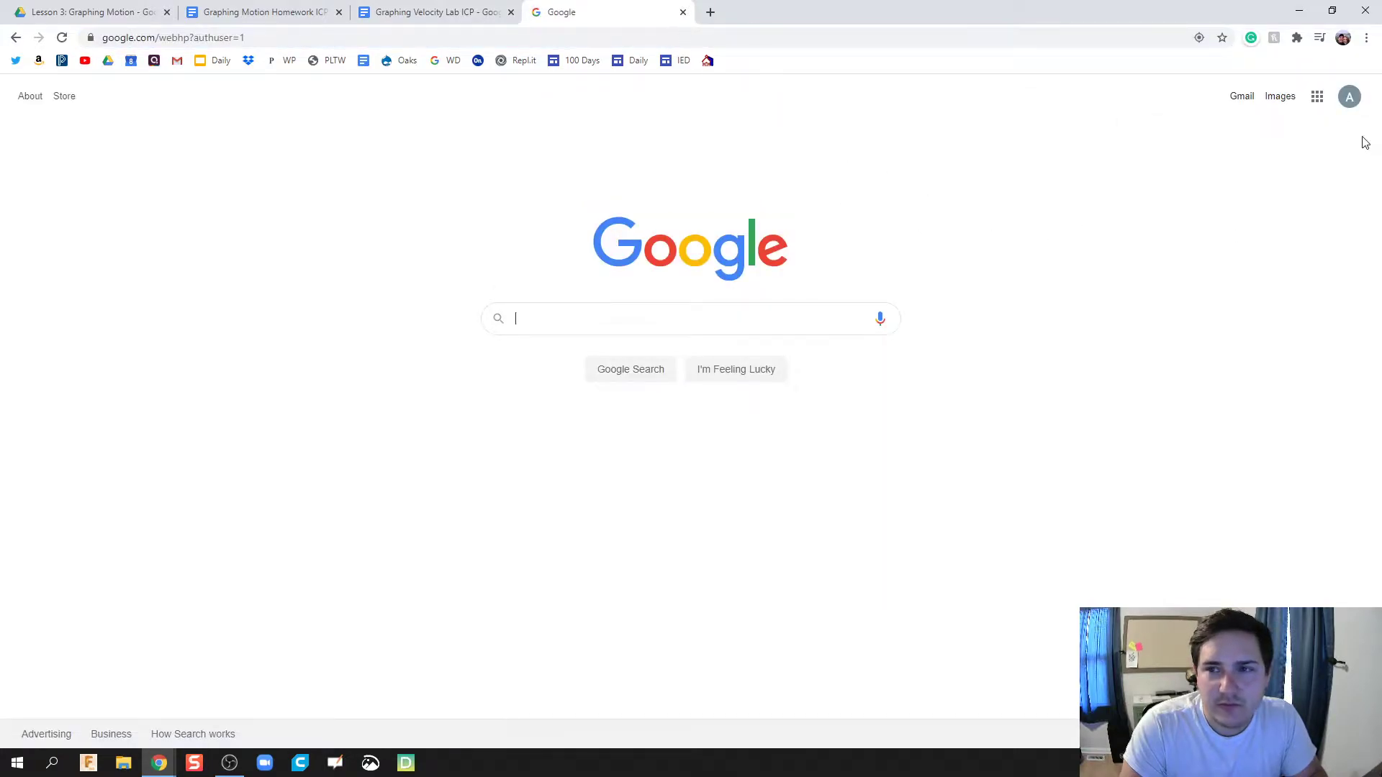
{"action": "left_click", "coordinate": [1317, 96]}
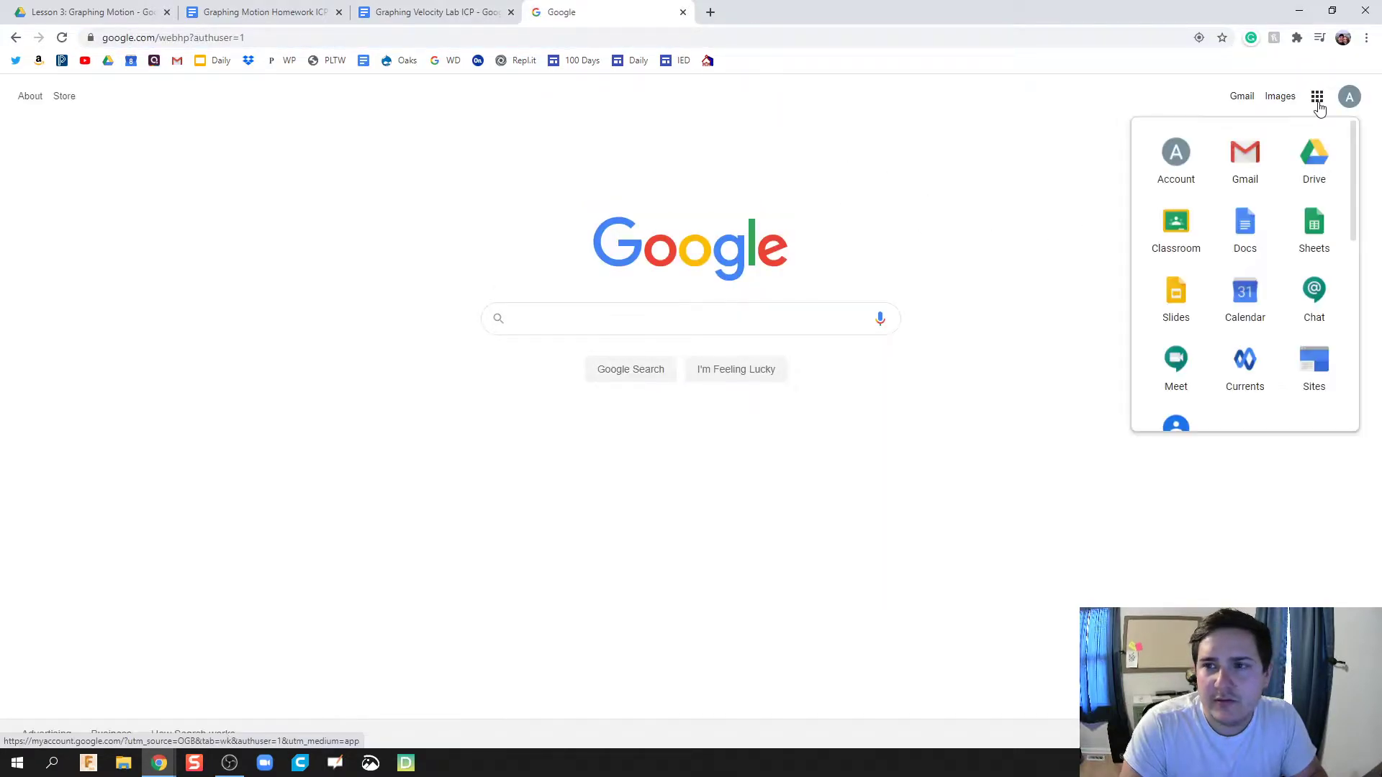
{"action": "left_click", "coordinate": [1317, 238]}
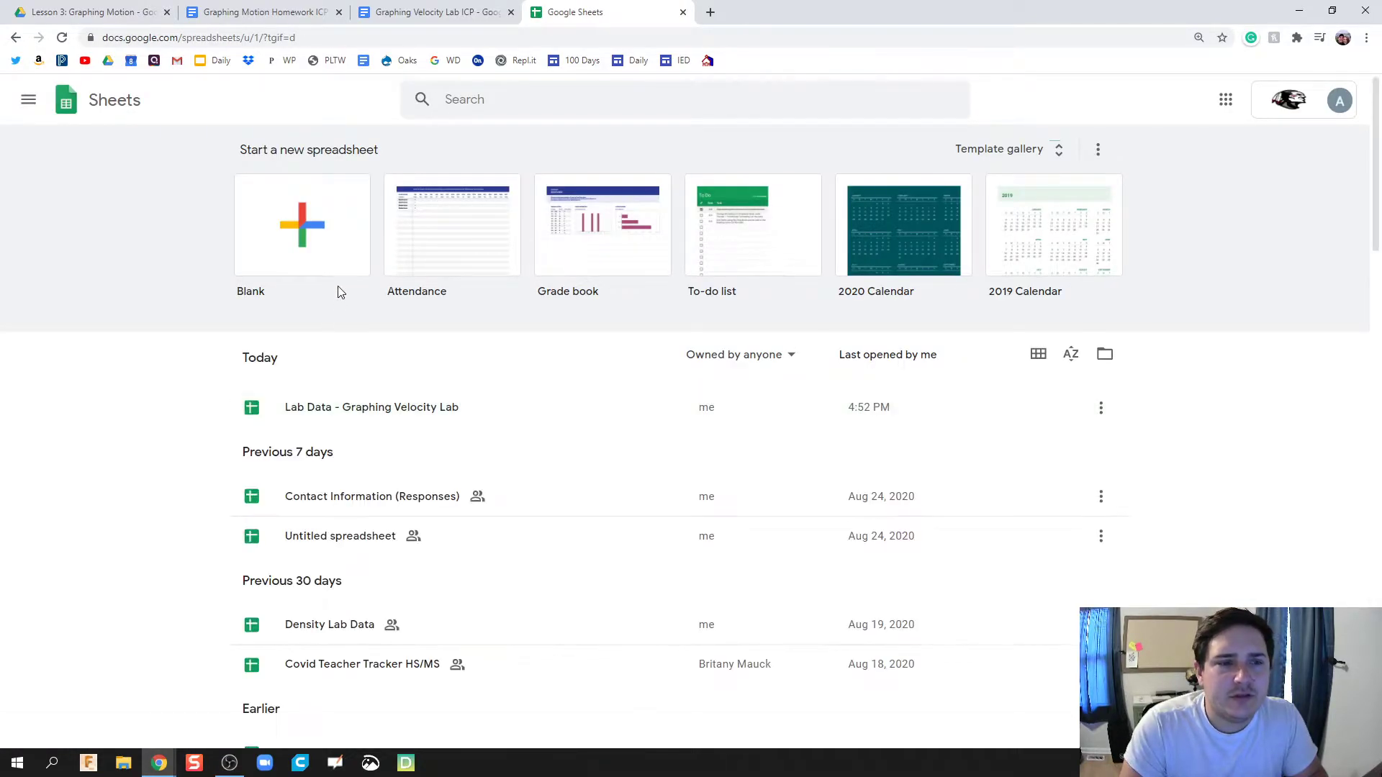
{"action": "left_click", "coordinate": [292, 265]}
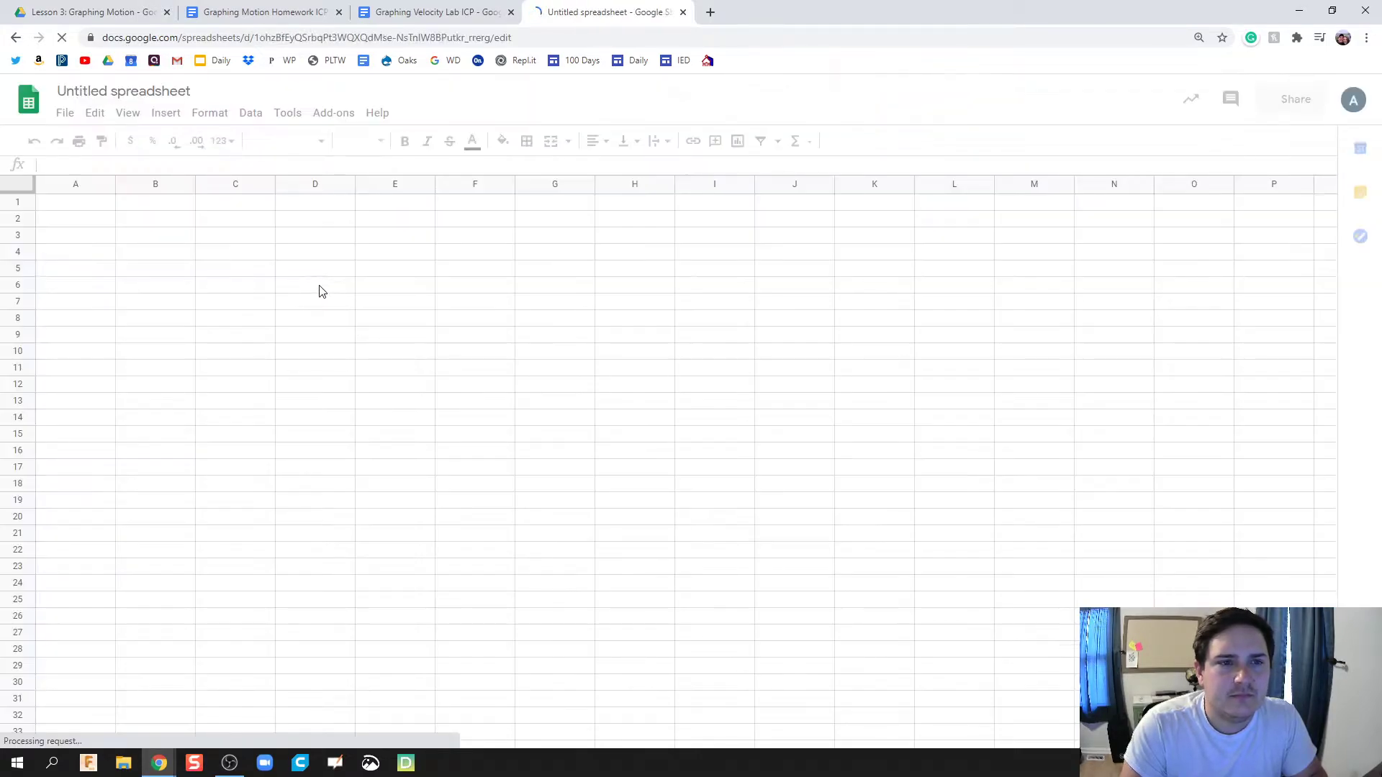
Copy the Tennis Ball data table from the lab report and return to the spreadsheet.
{"action": "left_click", "coordinate": [418, 12]}
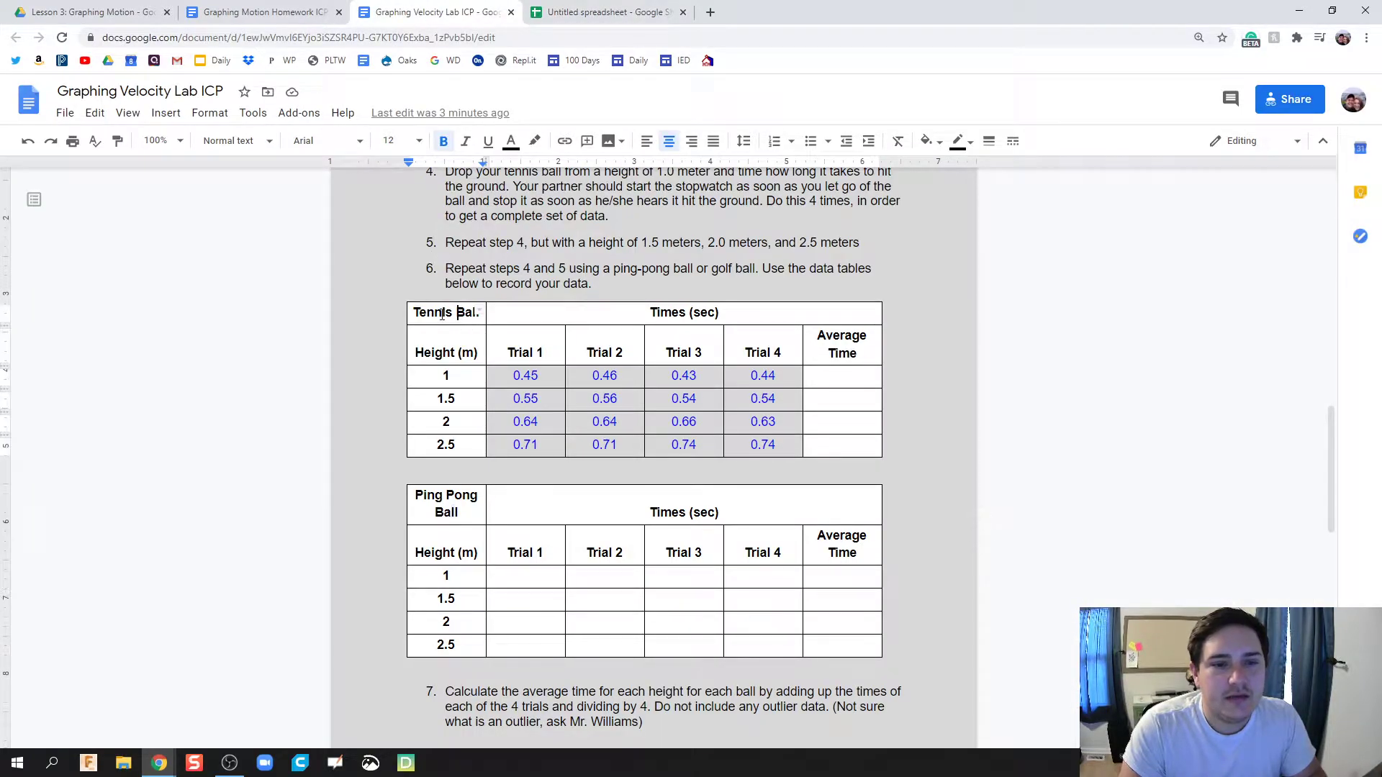
{"action": "left_click_drag", "start_coordinate": [442, 317], "coordinate": [863, 458]}
{"action": "key", "text": "ctrl+c"}
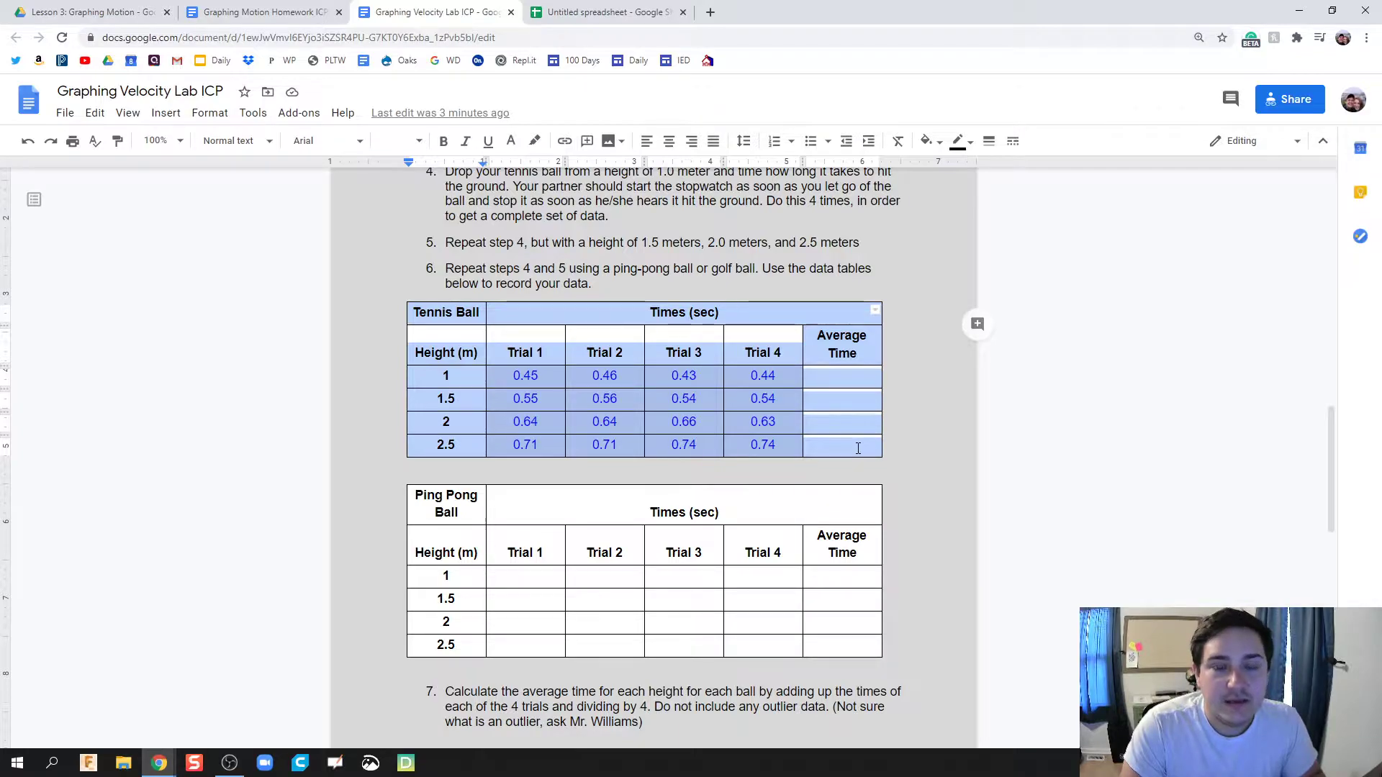
{"action": "left_click", "coordinate": [608, 12]}
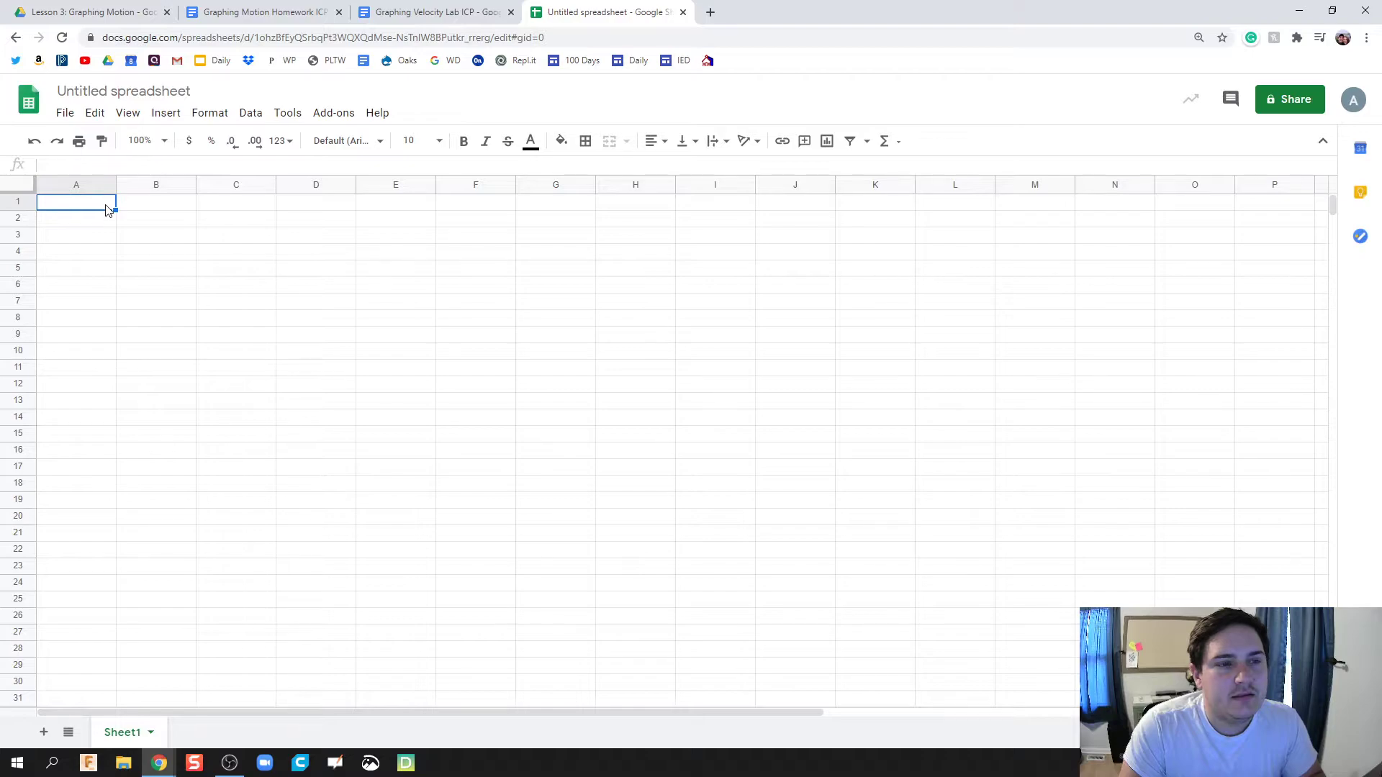
Paste the Tennis Ball table and enter =AVERAGE(B4:E4) in F4, giving 0.445.
{"action": "key", "text": "ctrl+v"}
{"action": "left_click", "coordinate": [410, 369]}
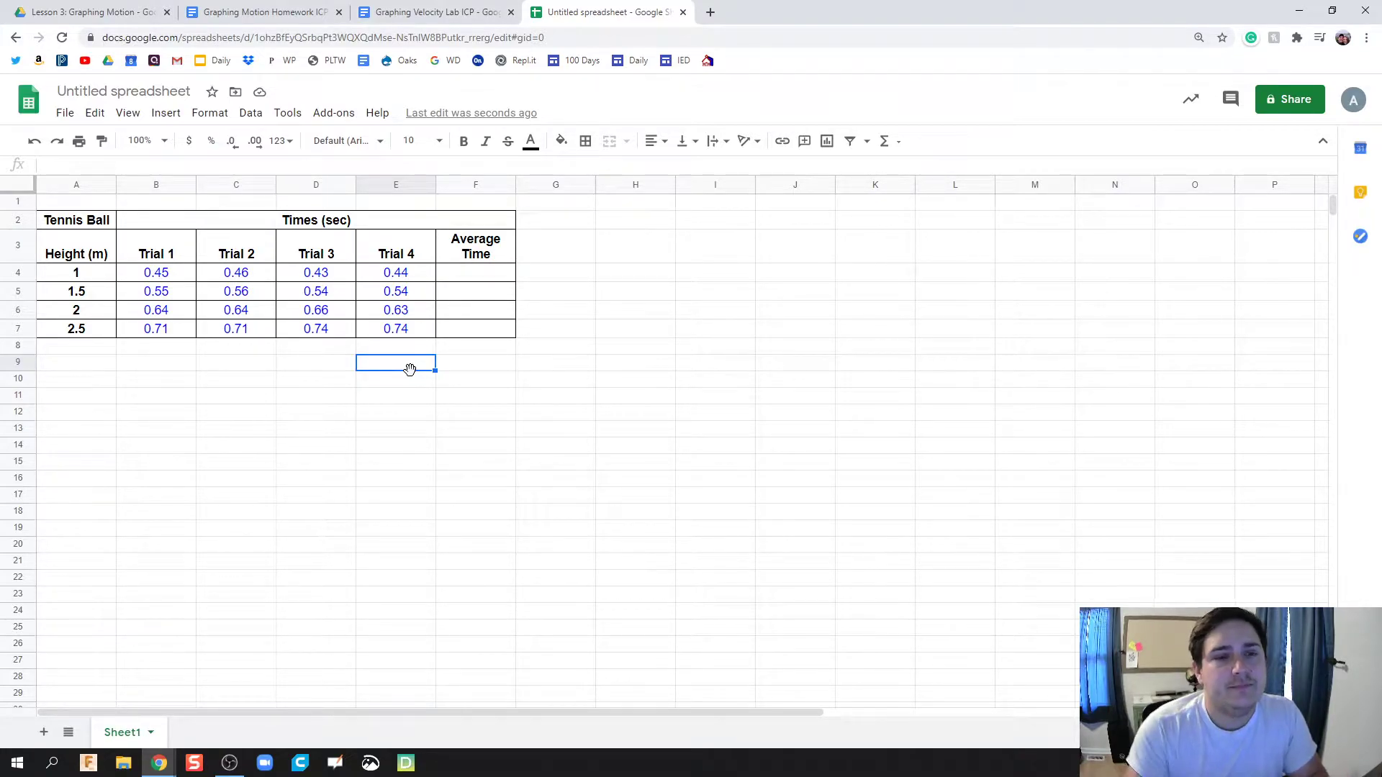
{"action": "left_click", "coordinate": [480, 277]}
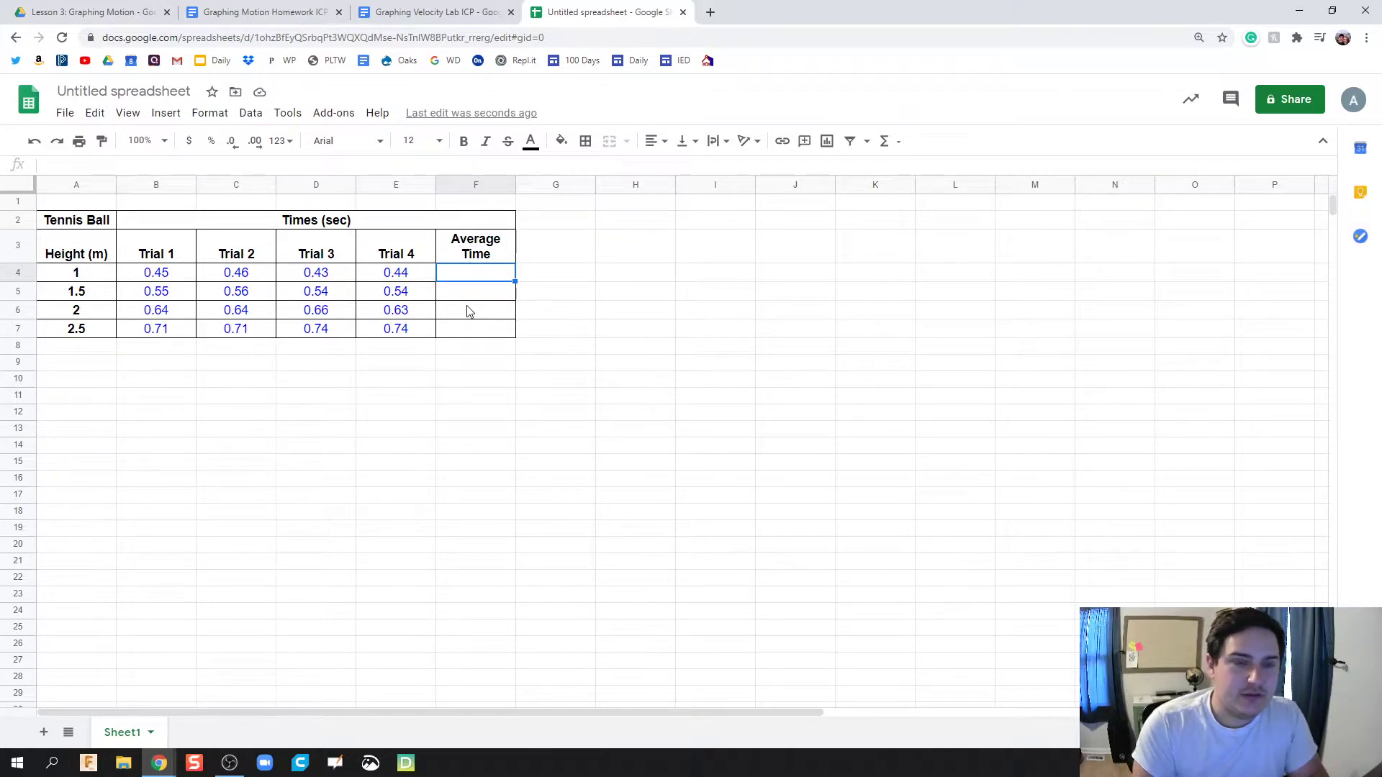
{"action": "type", "text": "=average"}
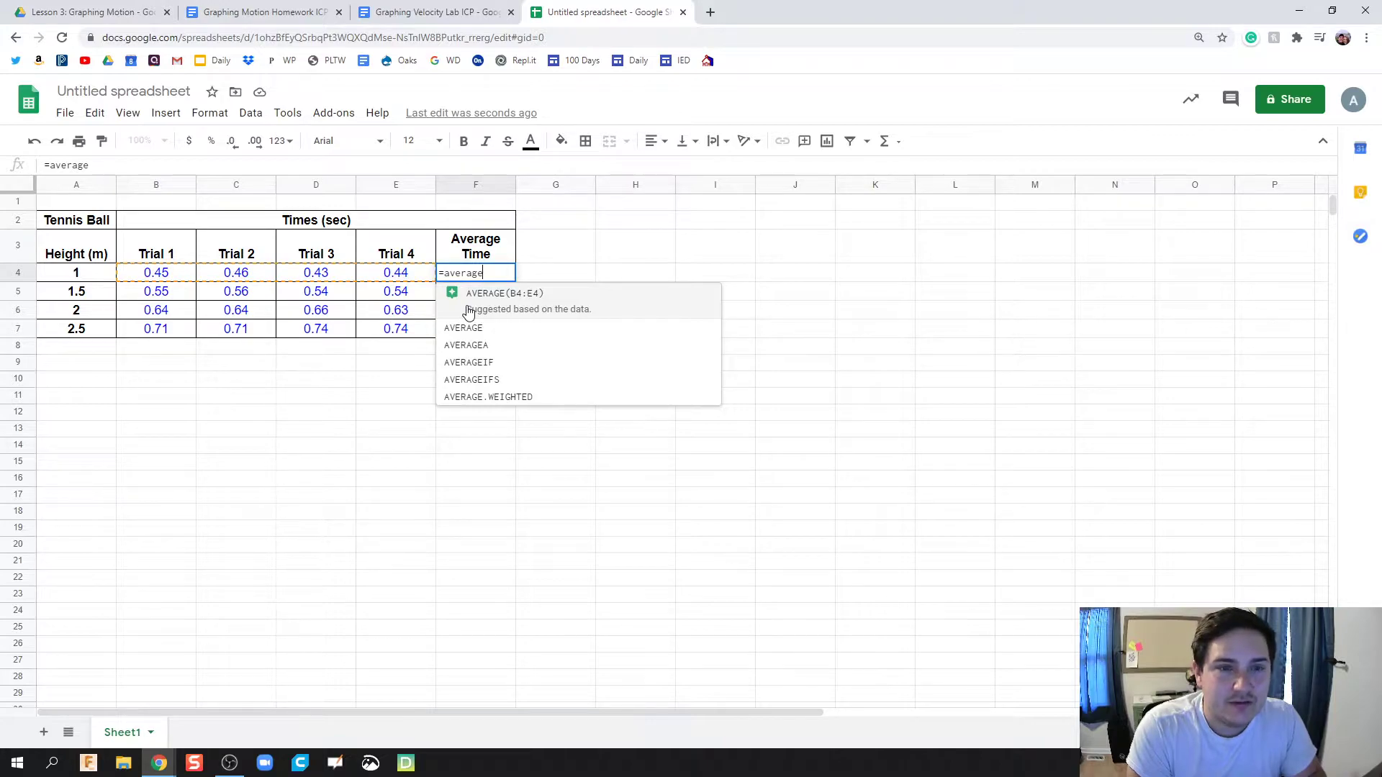
{"action": "type", "text": "("}
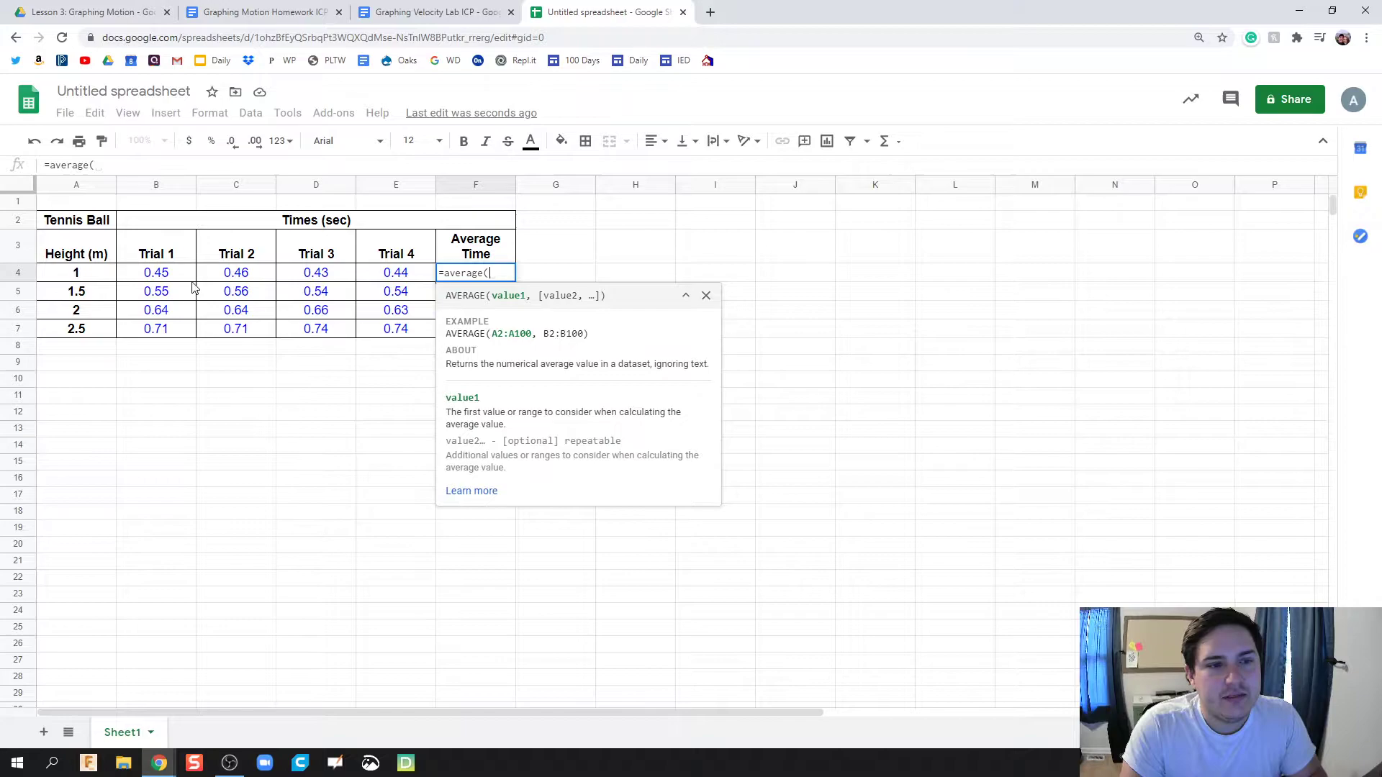
{"action": "left_click_drag", "start_coordinate": [165, 279], "coordinate": [395, 283]}
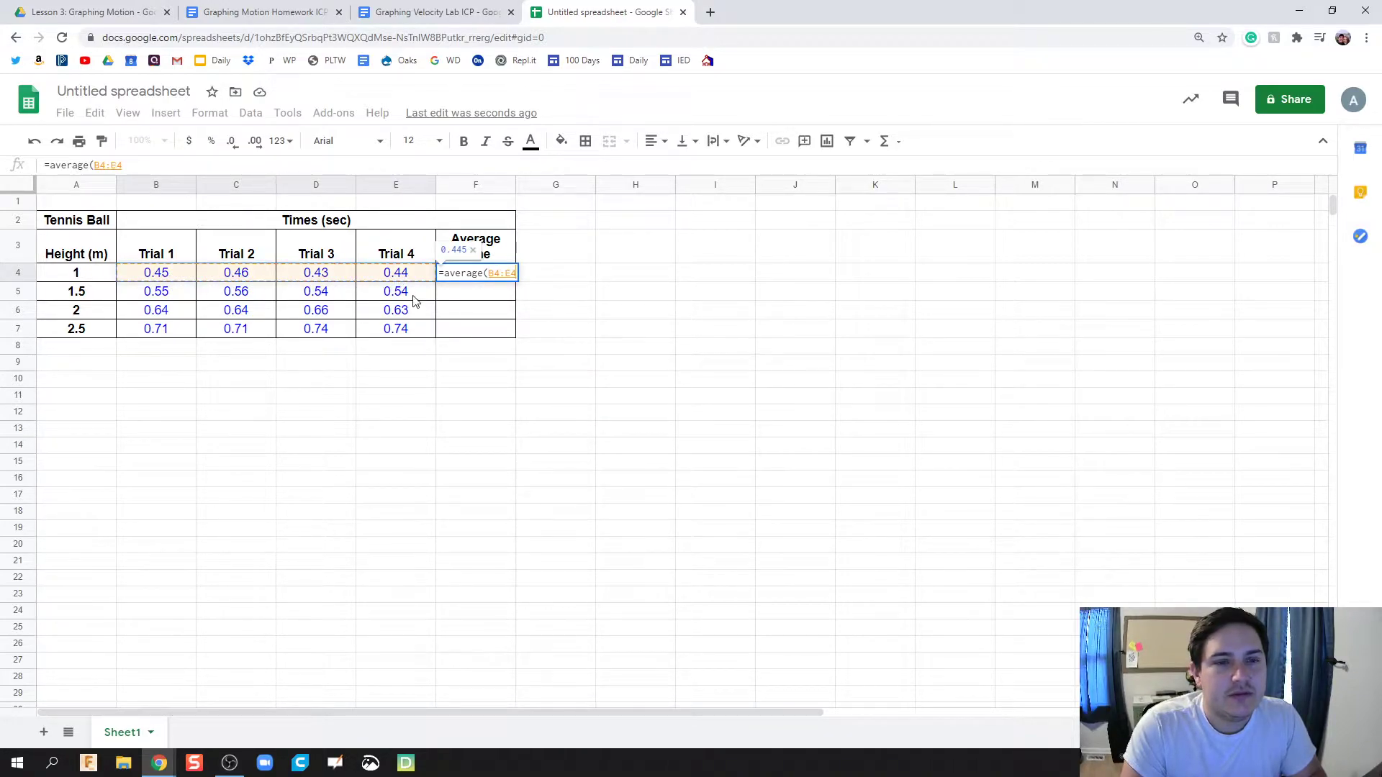
{"action": "key", "text": "BackSpace"}
{"action": "key", "text": "BackSpace"}
{"action": "key", "text": "BackSpace"}
{"action": "key", "text": "BackSpace"}
{"action": "key", "text": "BackSpace"}
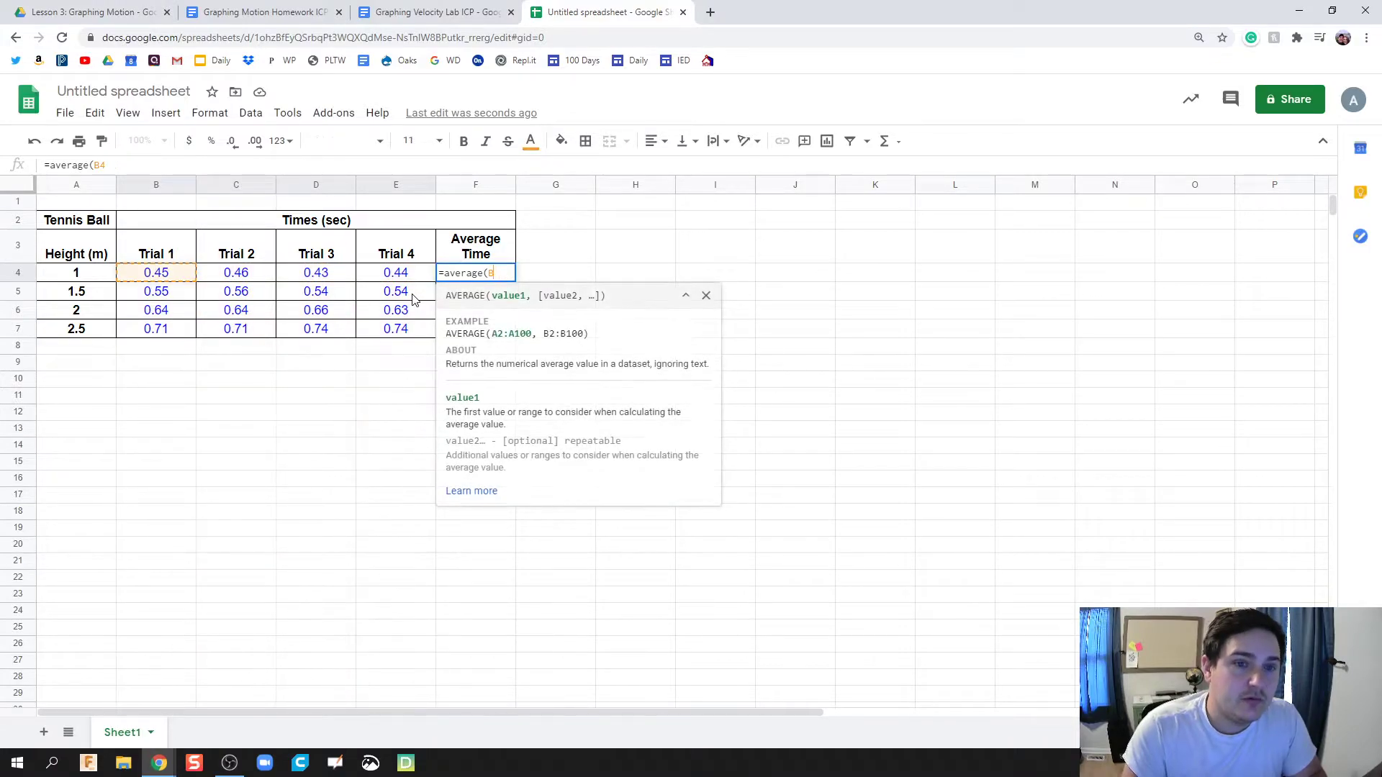
{"action": "left_click", "coordinate": [154, 277]}
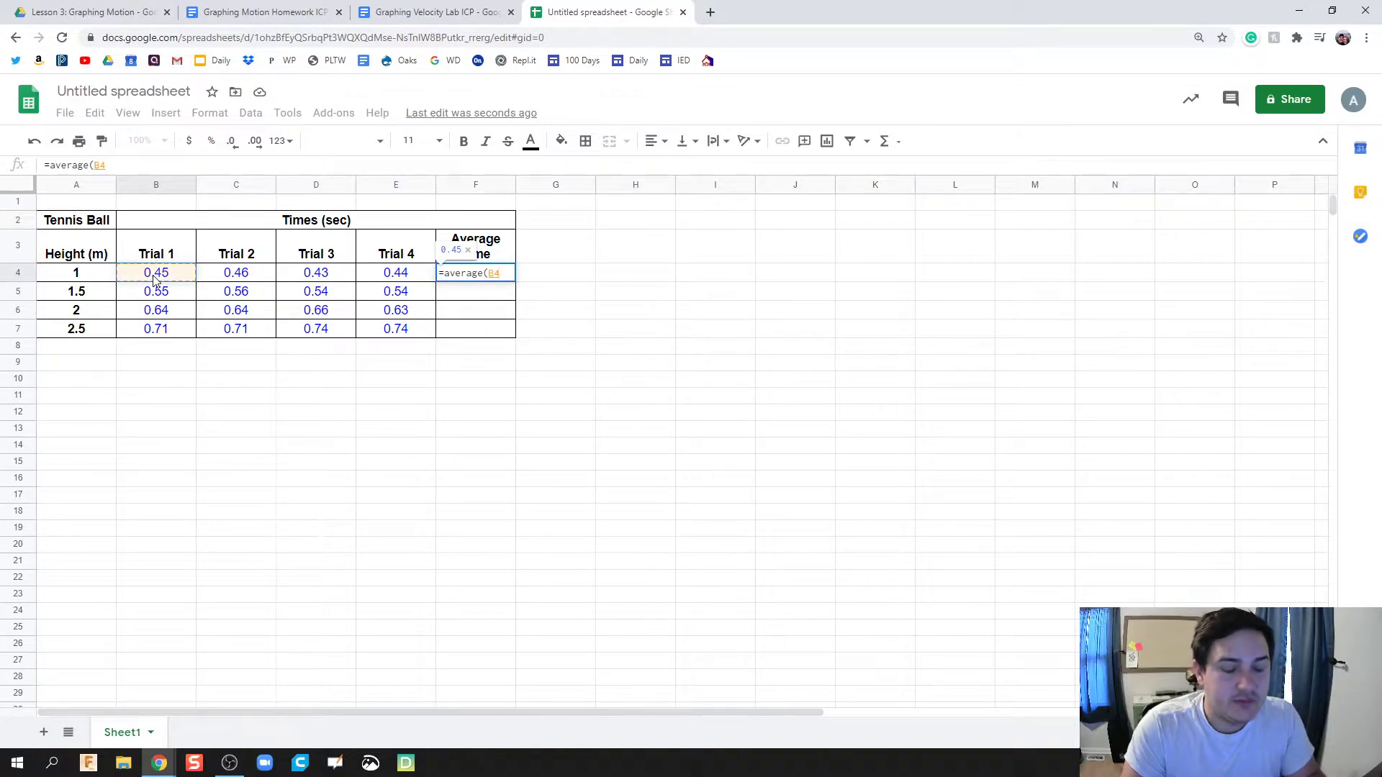
{"action": "key", "text": "shift+Right"}
{"action": "key", "text": "shift+Right"}
{"action": "key", "text": "shift+Right"}
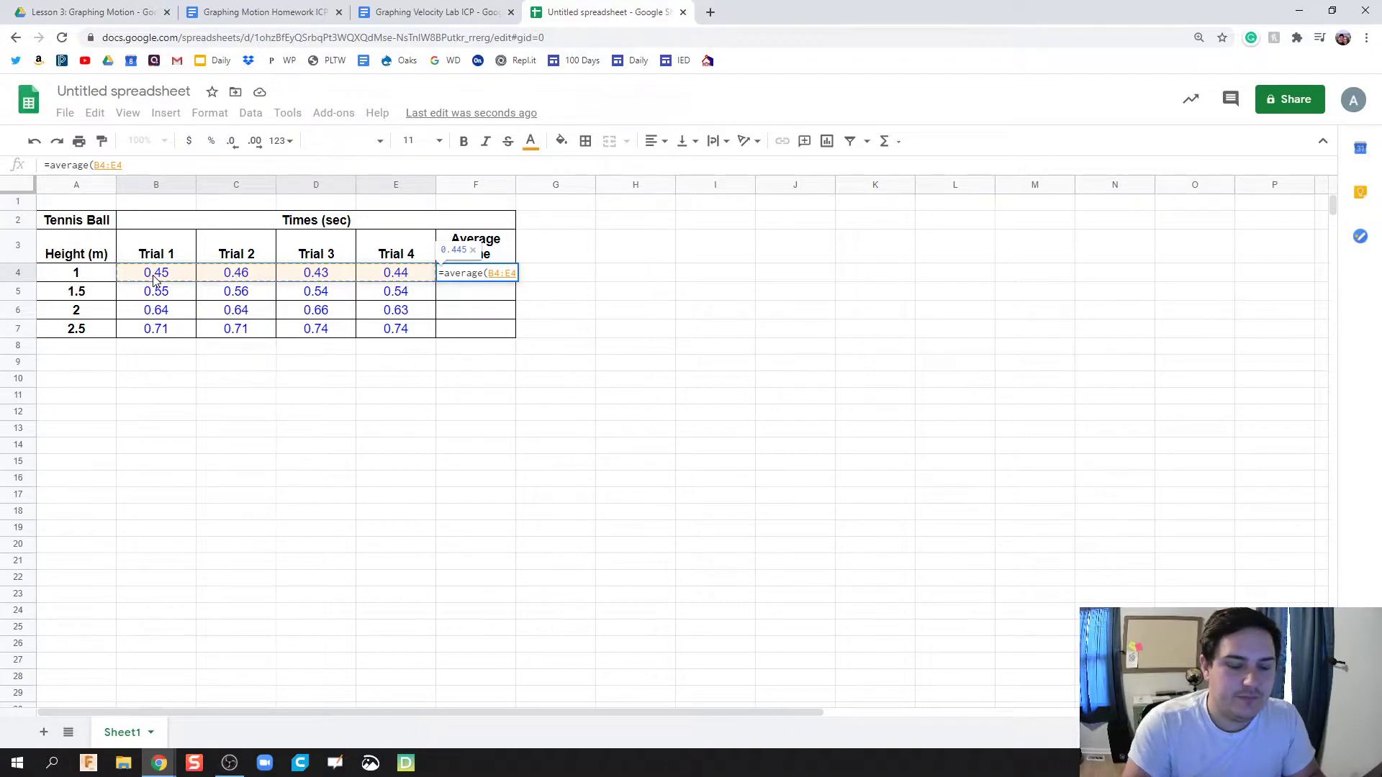
{"action": "type", "text": ")"}
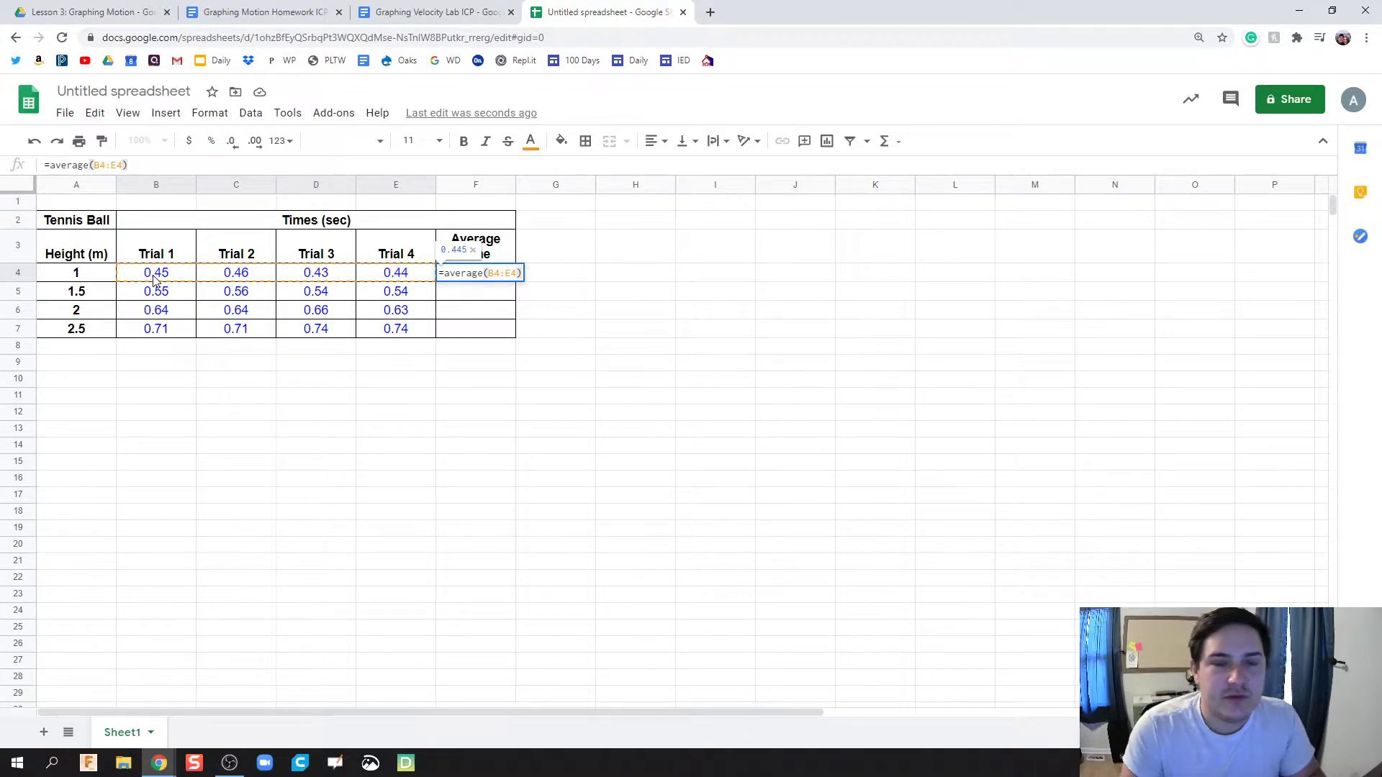
{"action": "key", "text": "Return"}
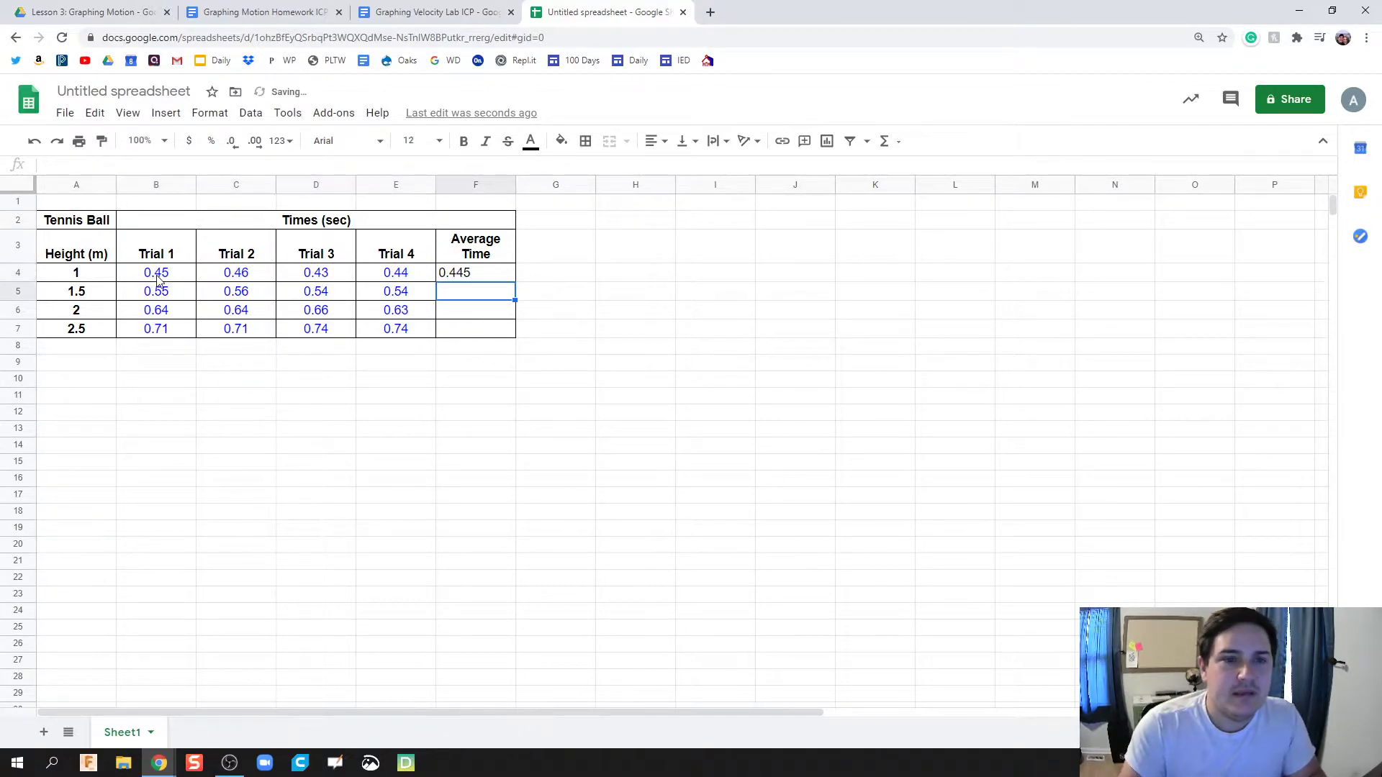
Fill F4's AVERAGE formula down to F7, giving 0.5475, 0.6425 and 0.725.
{"action": "left_click", "coordinate": [506, 280]}
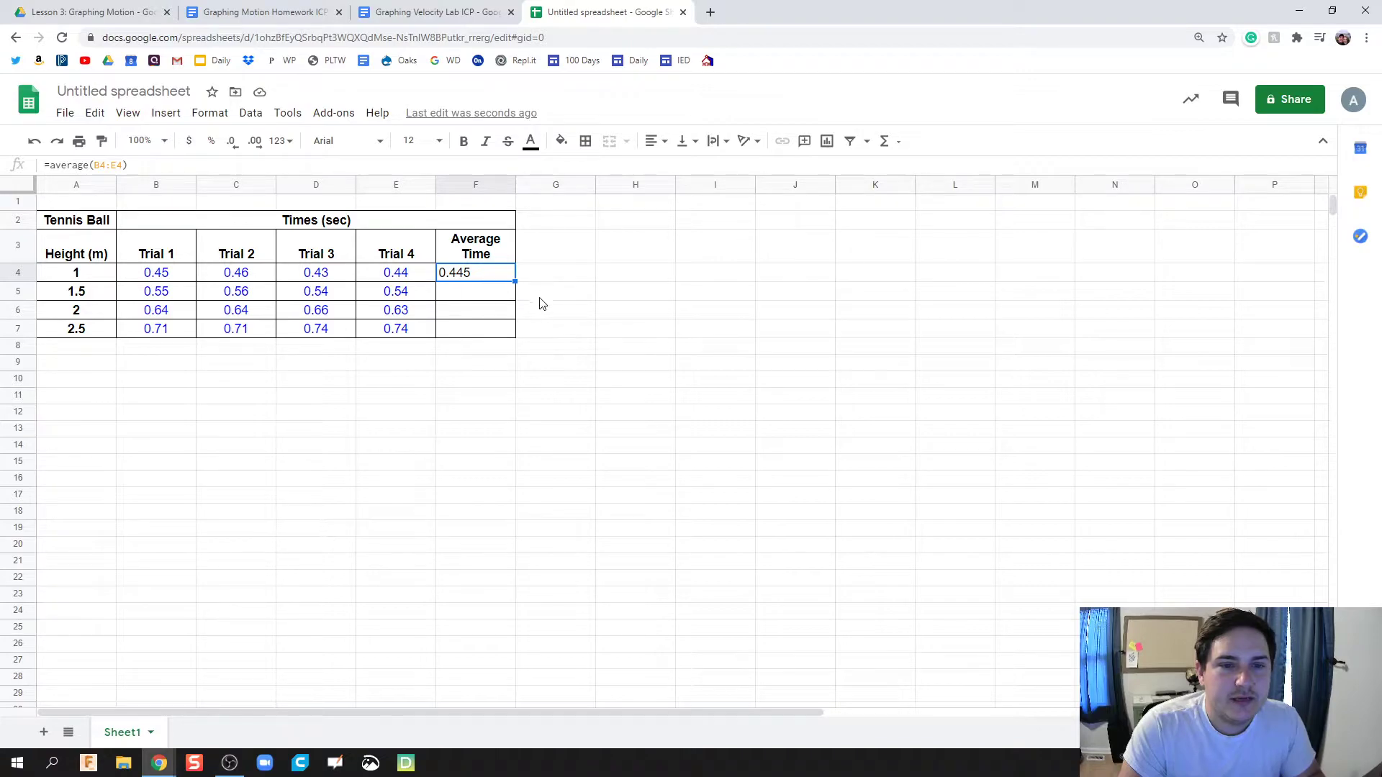
{"action": "key", "text": "ctrl+plus"}
{"action": "key", "text": "ctrl+plus"}
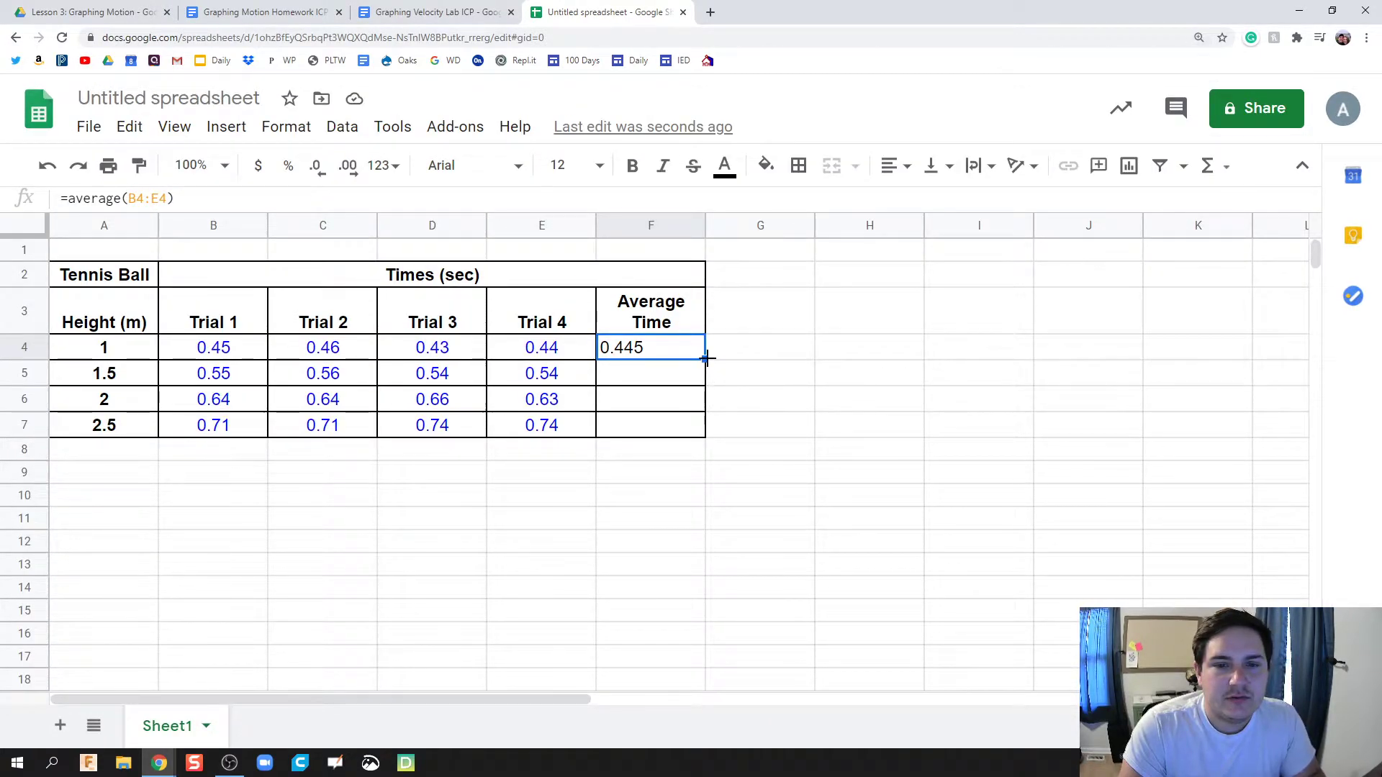
{"action": "left_click_drag", "start_coordinate": [704, 359], "coordinate": [704, 434]}
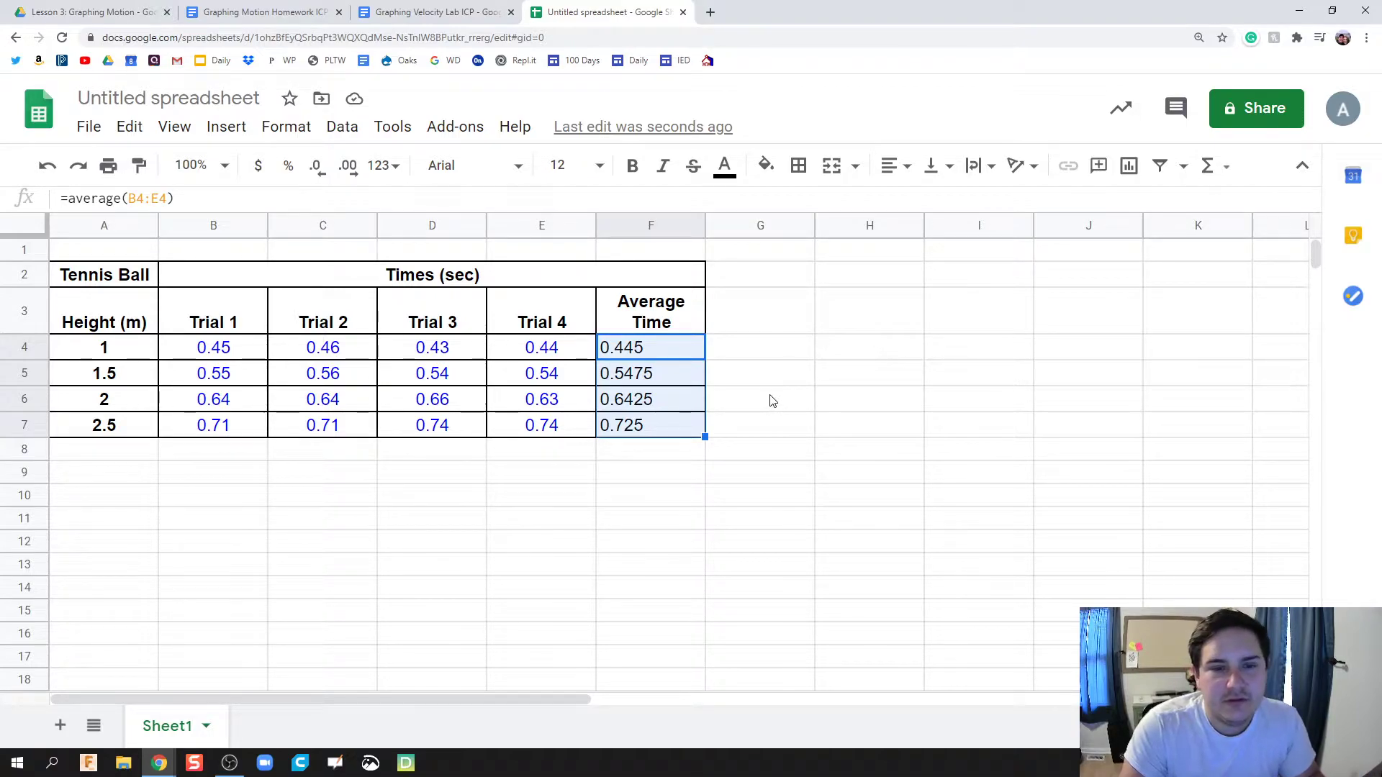
{"action": "scroll", "coordinate": [763, 392], "scroll_direction": "down", "scroll_amount": 1}
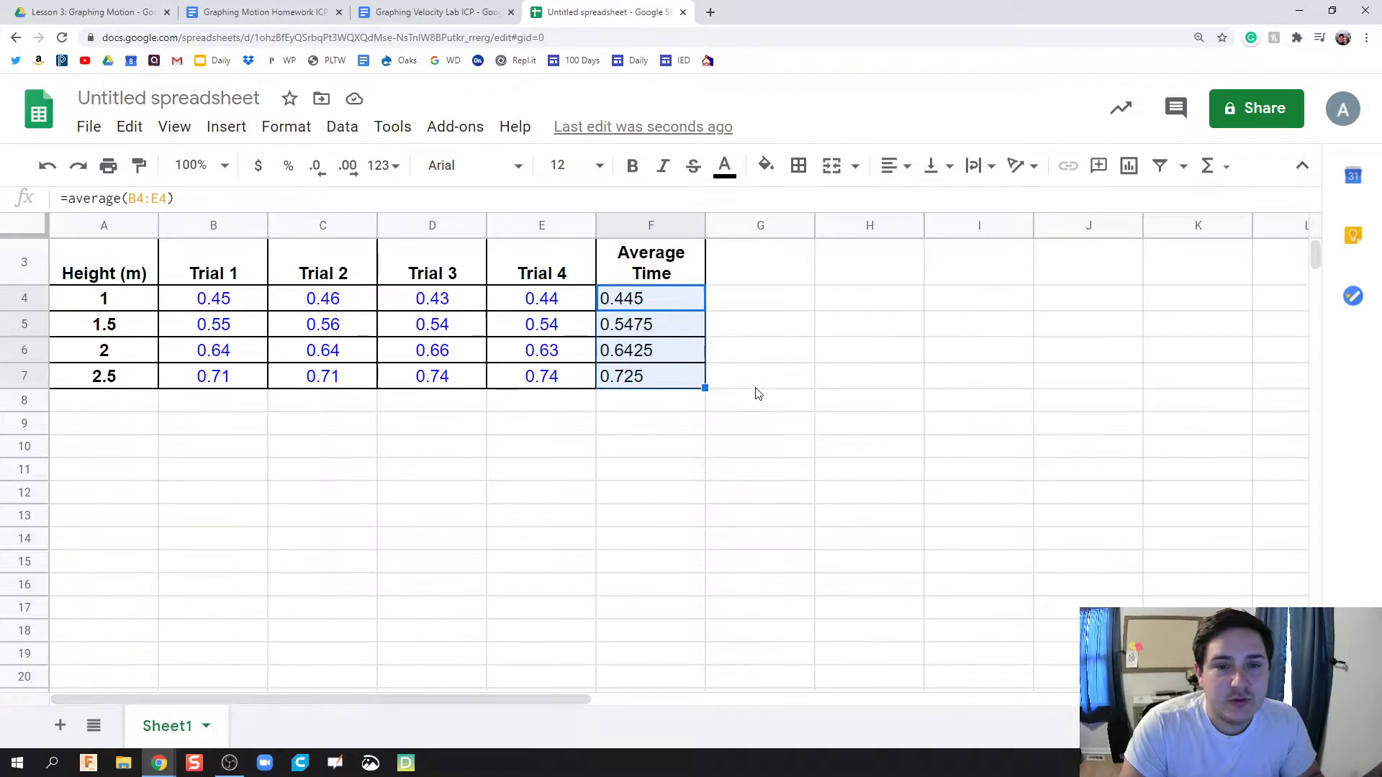
{"action": "scroll", "coordinate": [761, 393], "scroll_direction": "up", "scroll_amount": 1}
{"action": "scroll", "coordinate": [757, 393], "scroll_direction": "down", "scroll_amount": 2}
{"action": "scroll", "coordinate": [758, 394], "scroll_direction": "up", "scroll_amount": 2}
{"action": "key", "text": "ctrl+minus"}
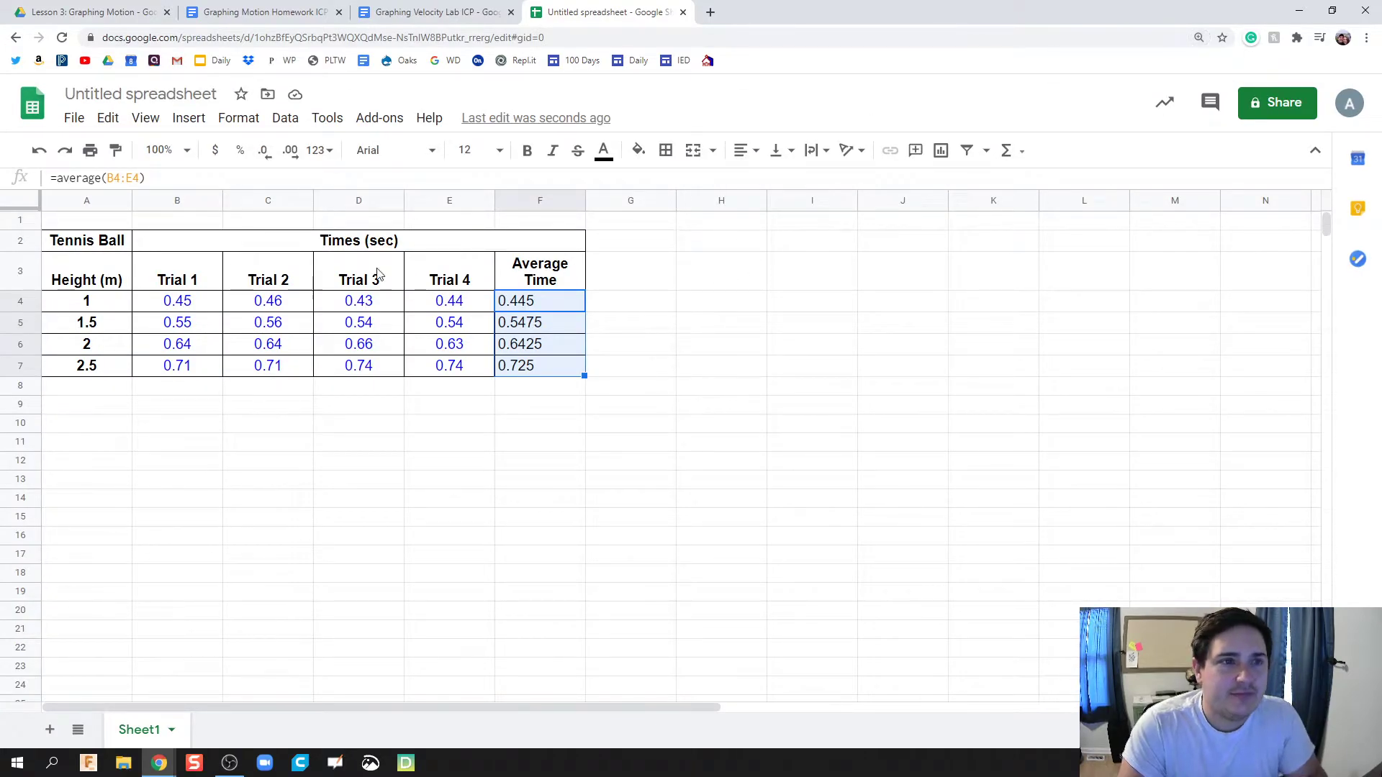
Insert an empty chart, shrink it and place it right of the Average Time column.
{"action": "left_click", "coordinate": [643, 224]}
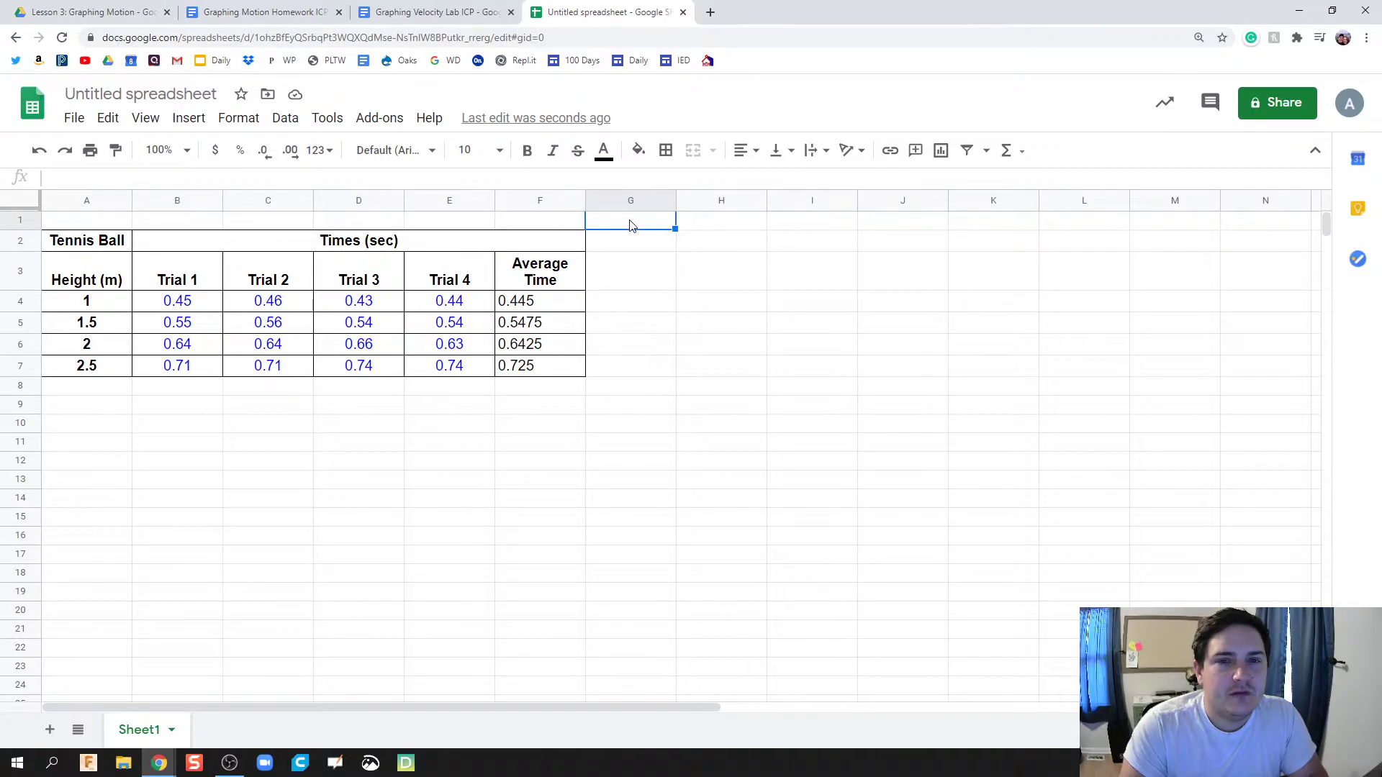
{"action": "left_click", "coordinate": [184, 125]}
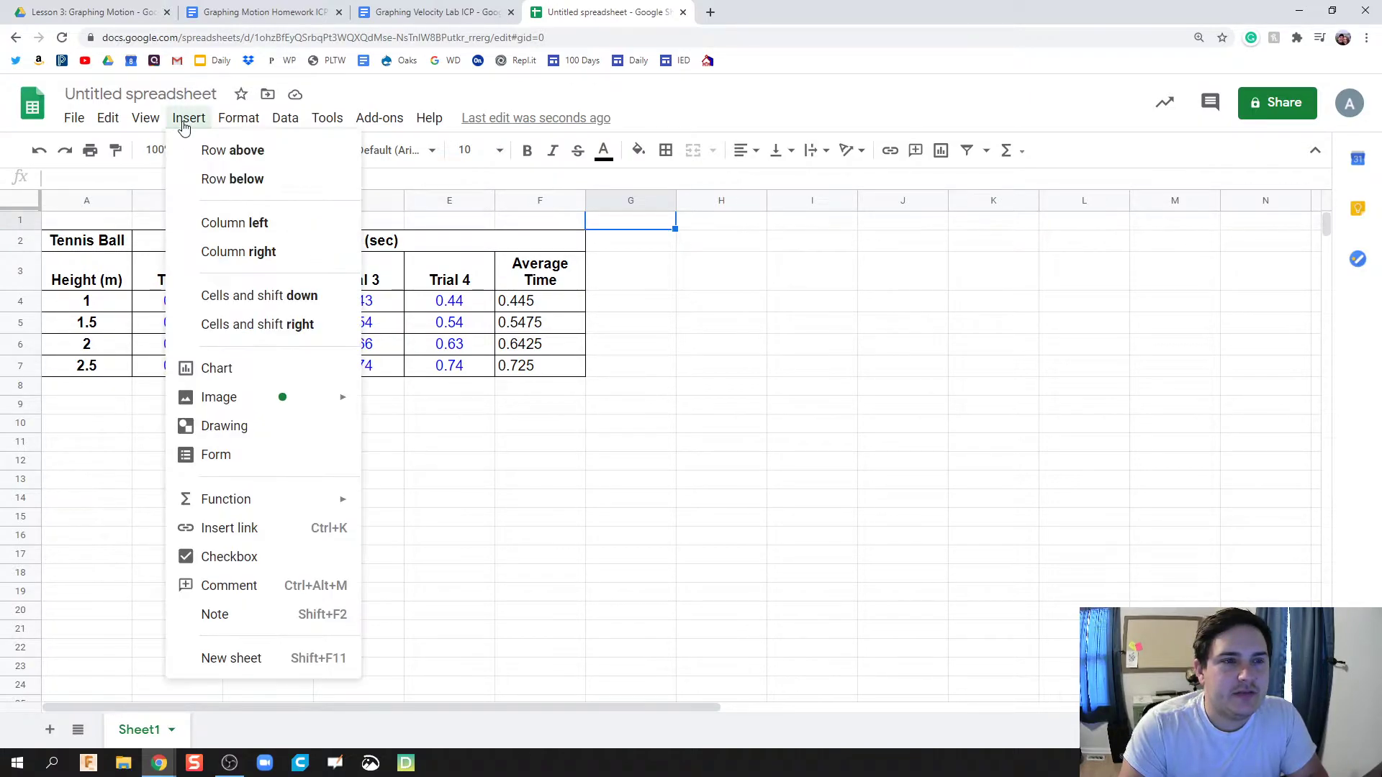
{"action": "left_click", "coordinate": [284, 367]}
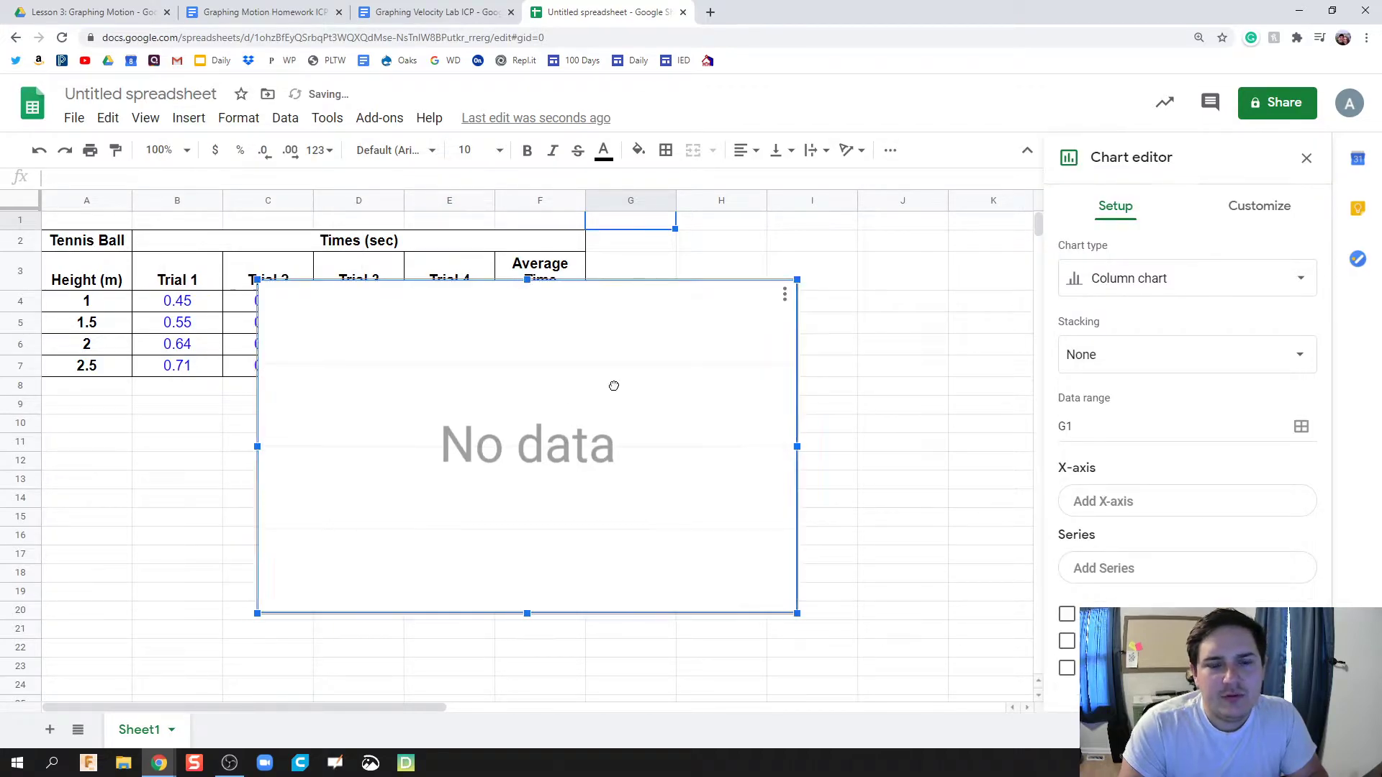
{"action": "left_click_drag", "start_coordinate": [614, 386], "coordinate": [715, 352]}
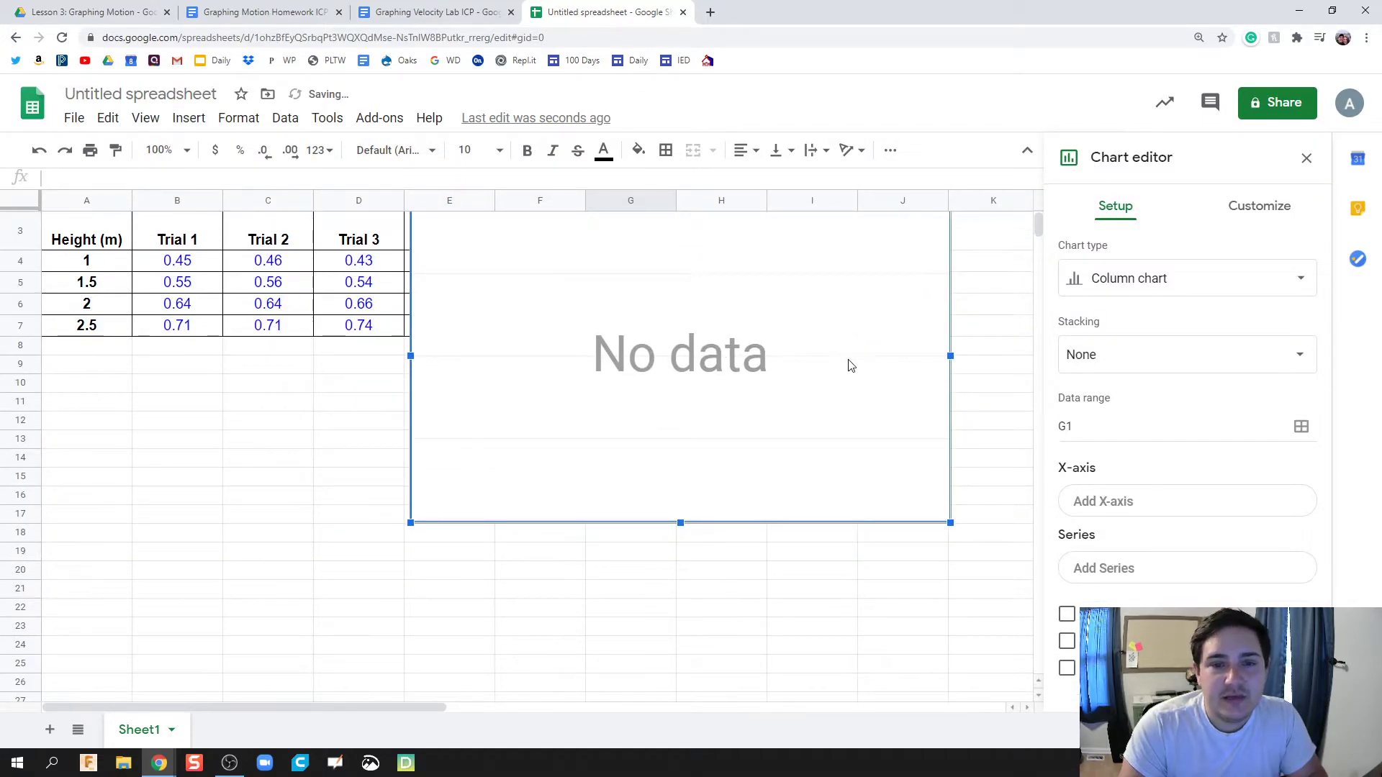
{"action": "left_click_drag", "start_coordinate": [950, 563], "coordinate": [855, 504]}
{"action": "left_click_drag", "start_coordinate": [611, 309], "coordinate": [792, 293]}
{"action": "left_click_drag", "start_coordinate": [861, 559], "coordinate": [821, 534]}
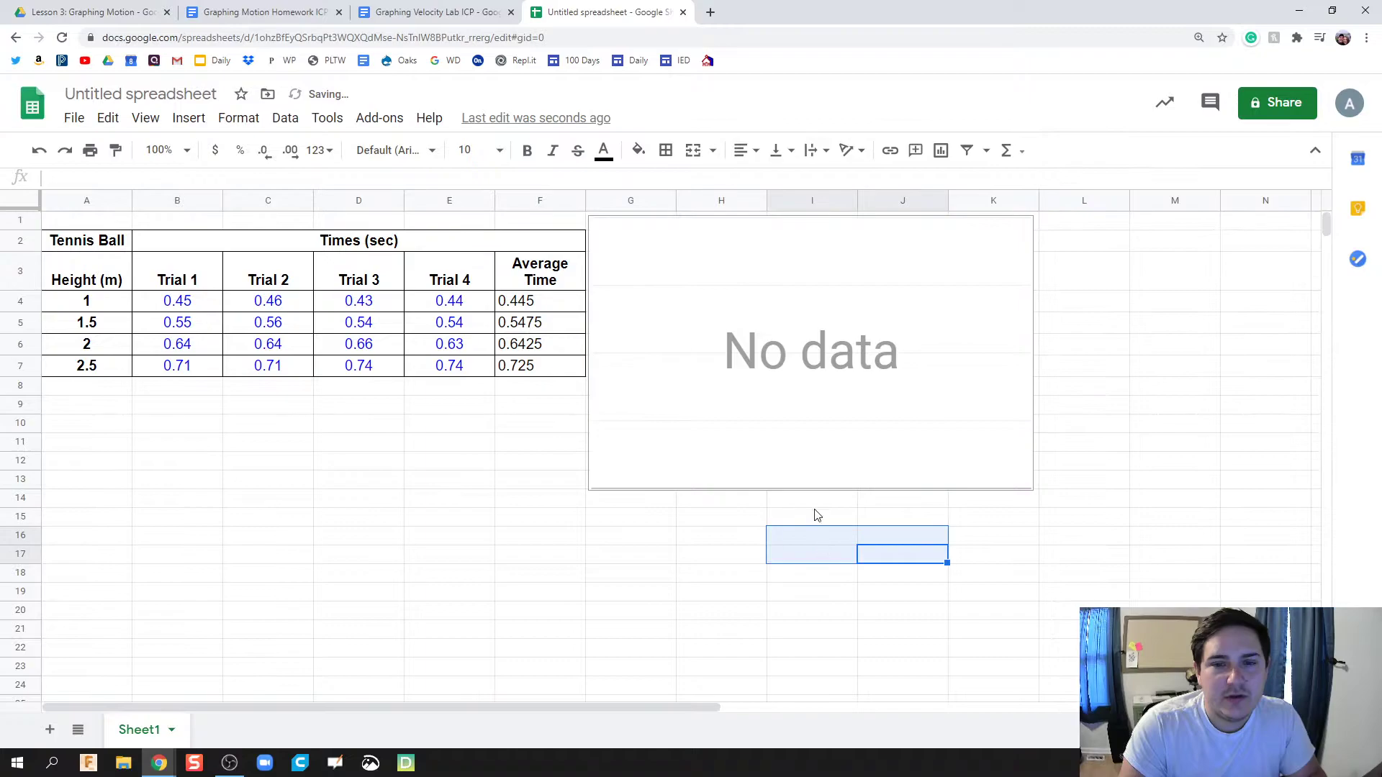
{"action": "left_click", "coordinate": [784, 397]}
{"action": "left_click", "coordinate": [762, 534]}
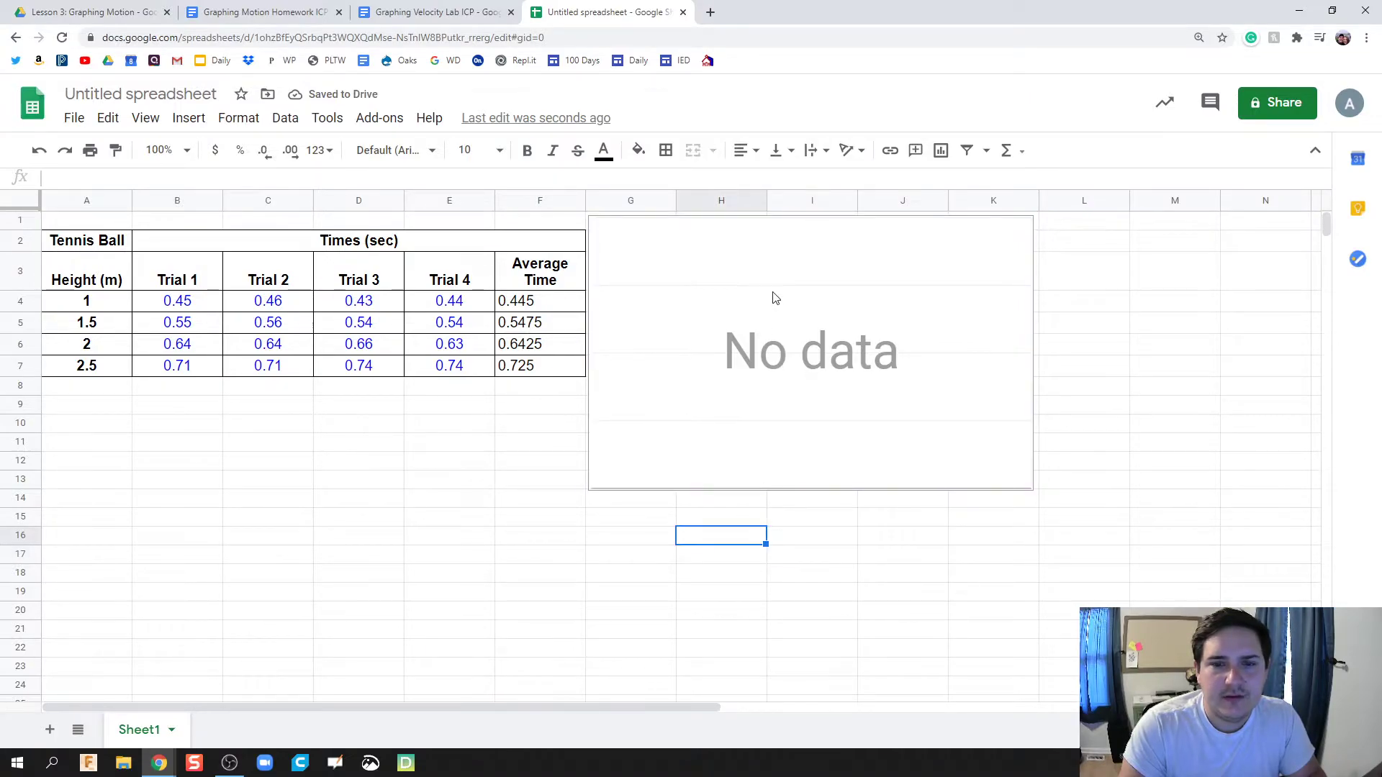
{"action": "double_click", "coordinate": [774, 296]}
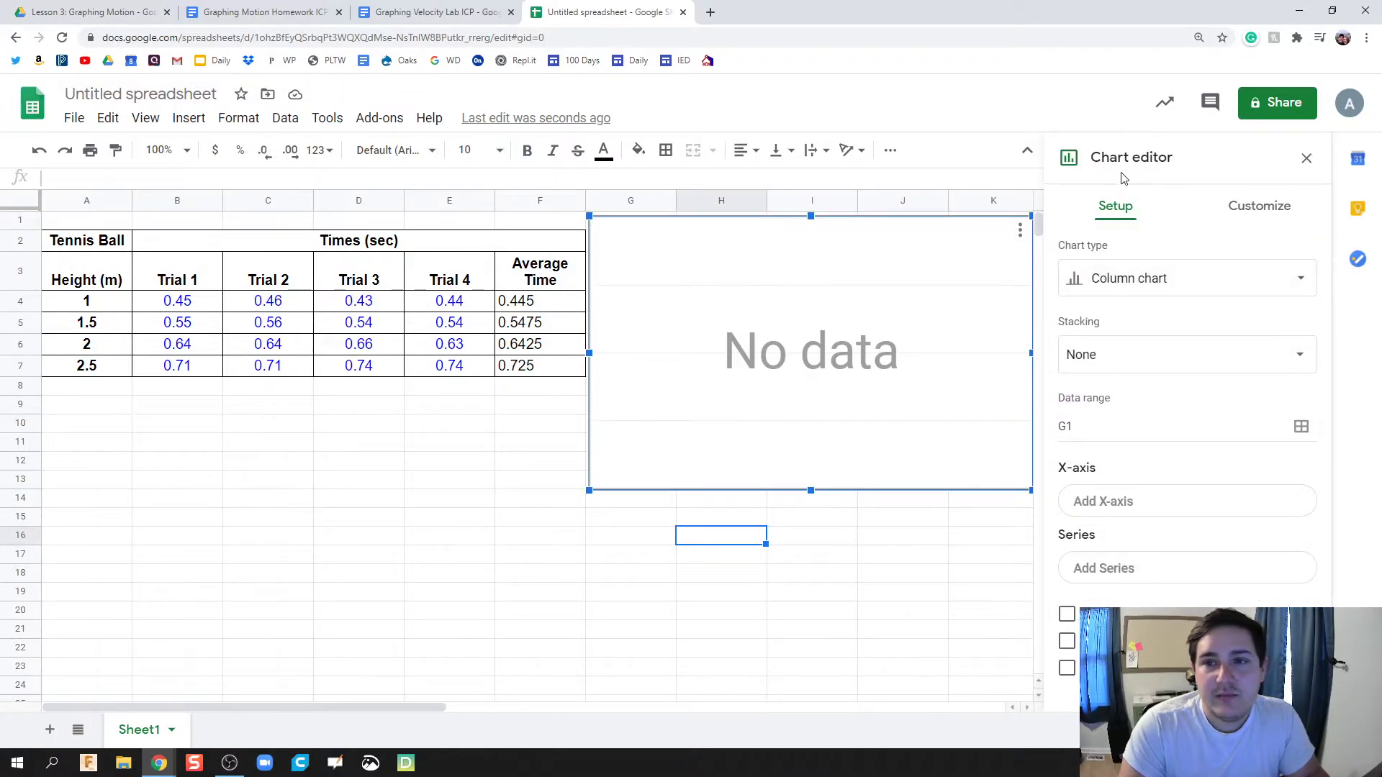
Make the chart a line chart with F3:F7 as the X-axis range.
{"action": "left_click", "coordinate": [1147, 282]}
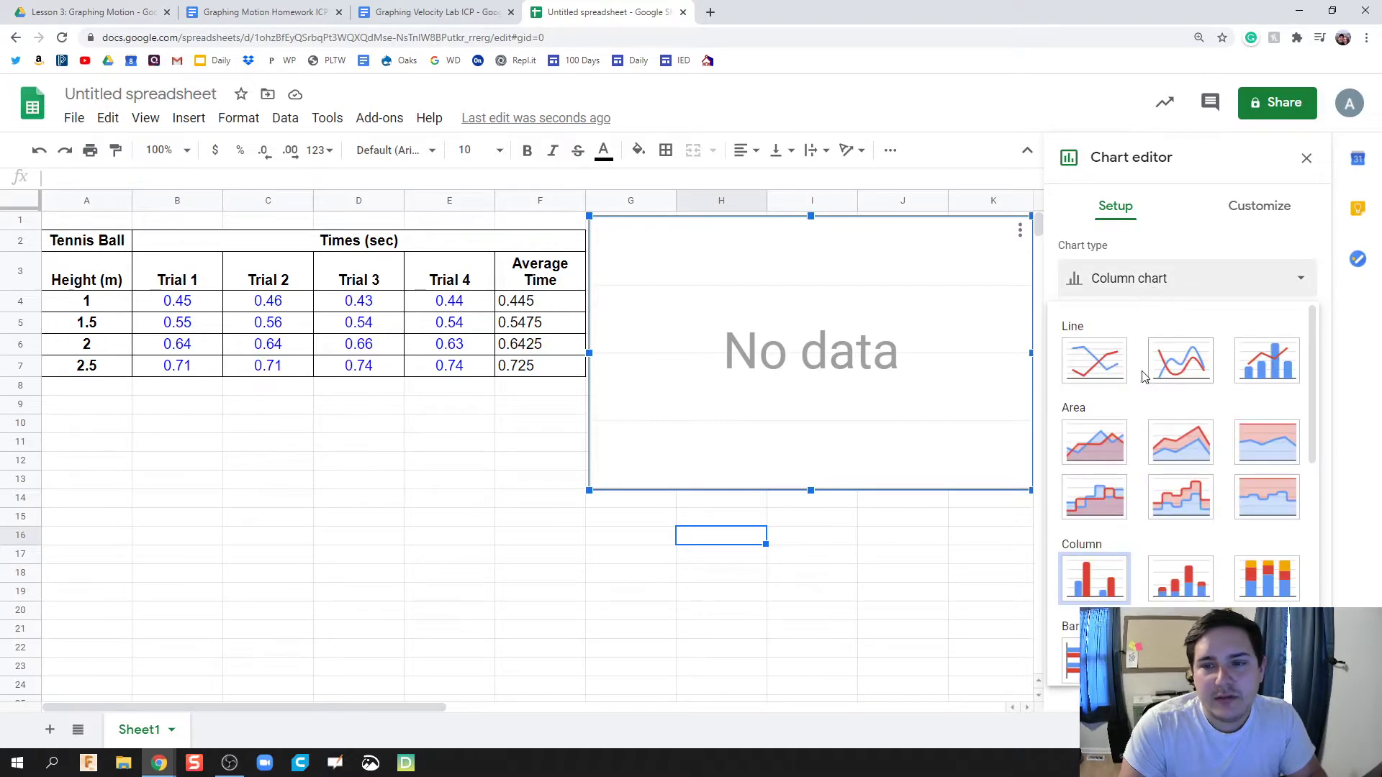
{"action": "left_click", "coordinate": [1099, 372]}
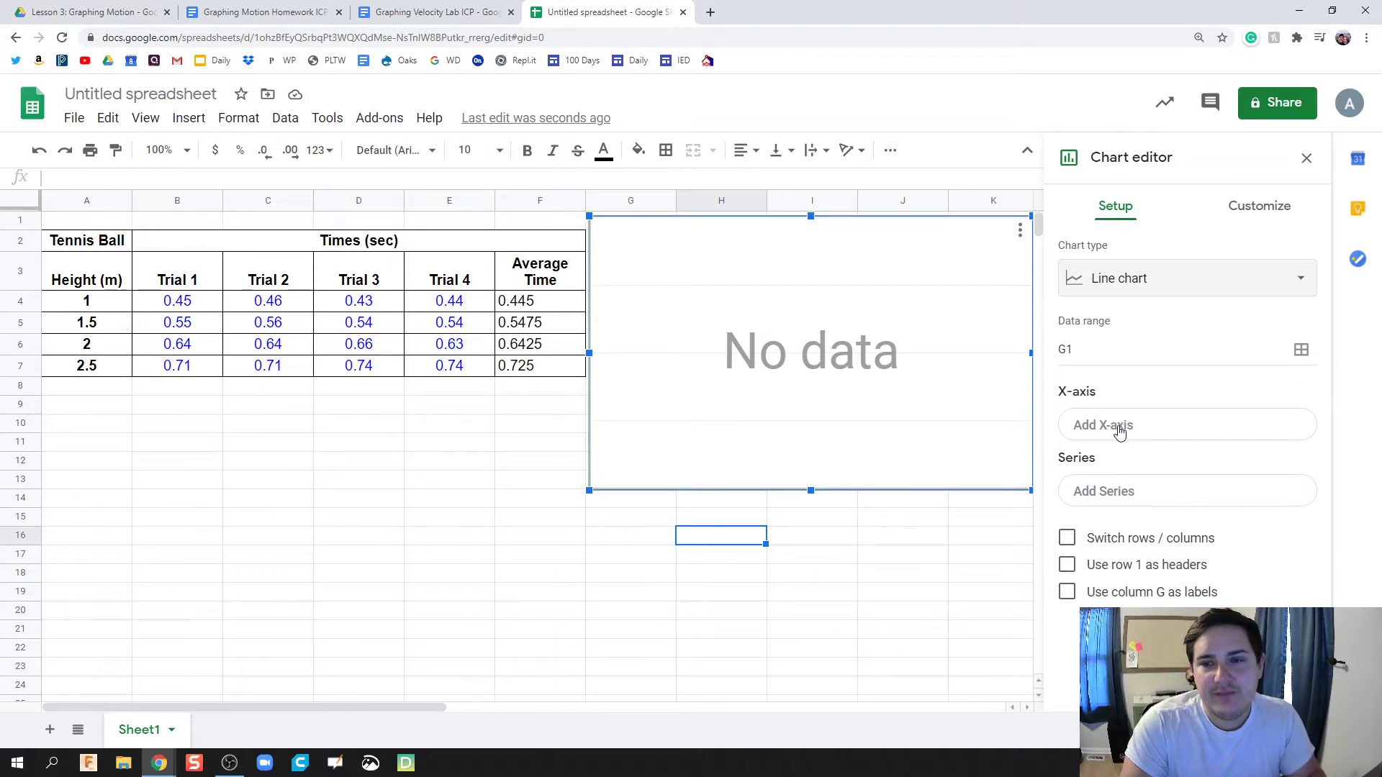
{"action": "left_click", "coordinate": [1119, 432]}
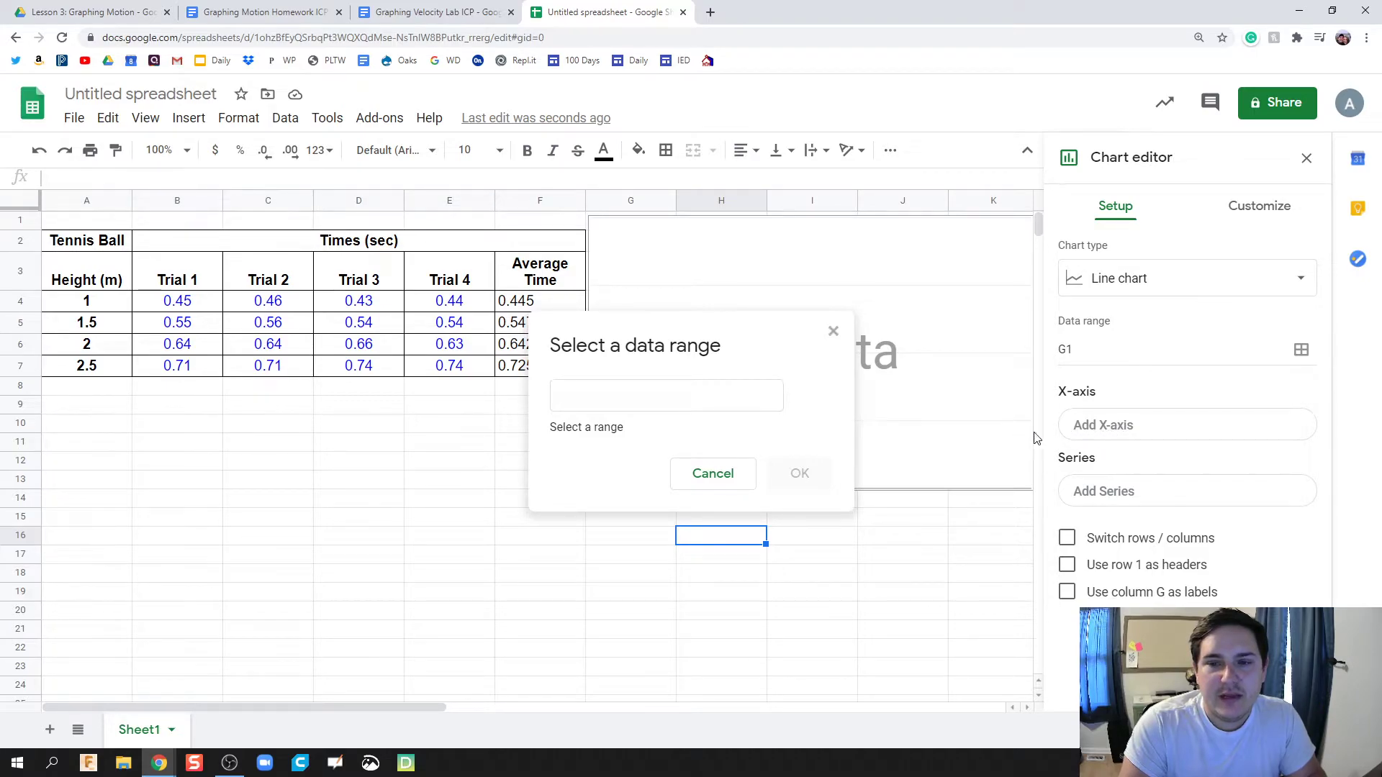
{"action": "left_click_drag", "start_coordinate": [676, 330], "coordinate": [776, 292]}
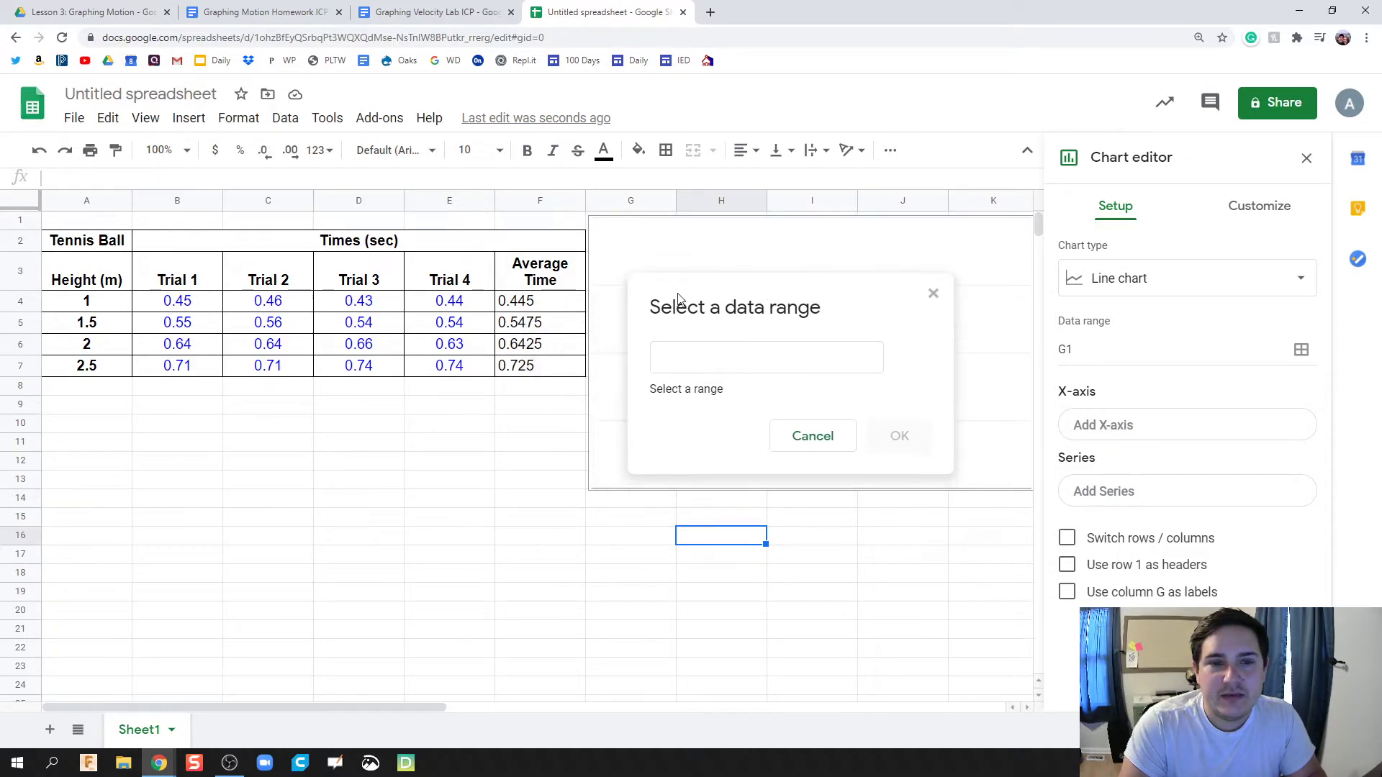
{"action": "left_click_drag", "start_coordinate": [552, 285], "coordinate": [535, 371]}
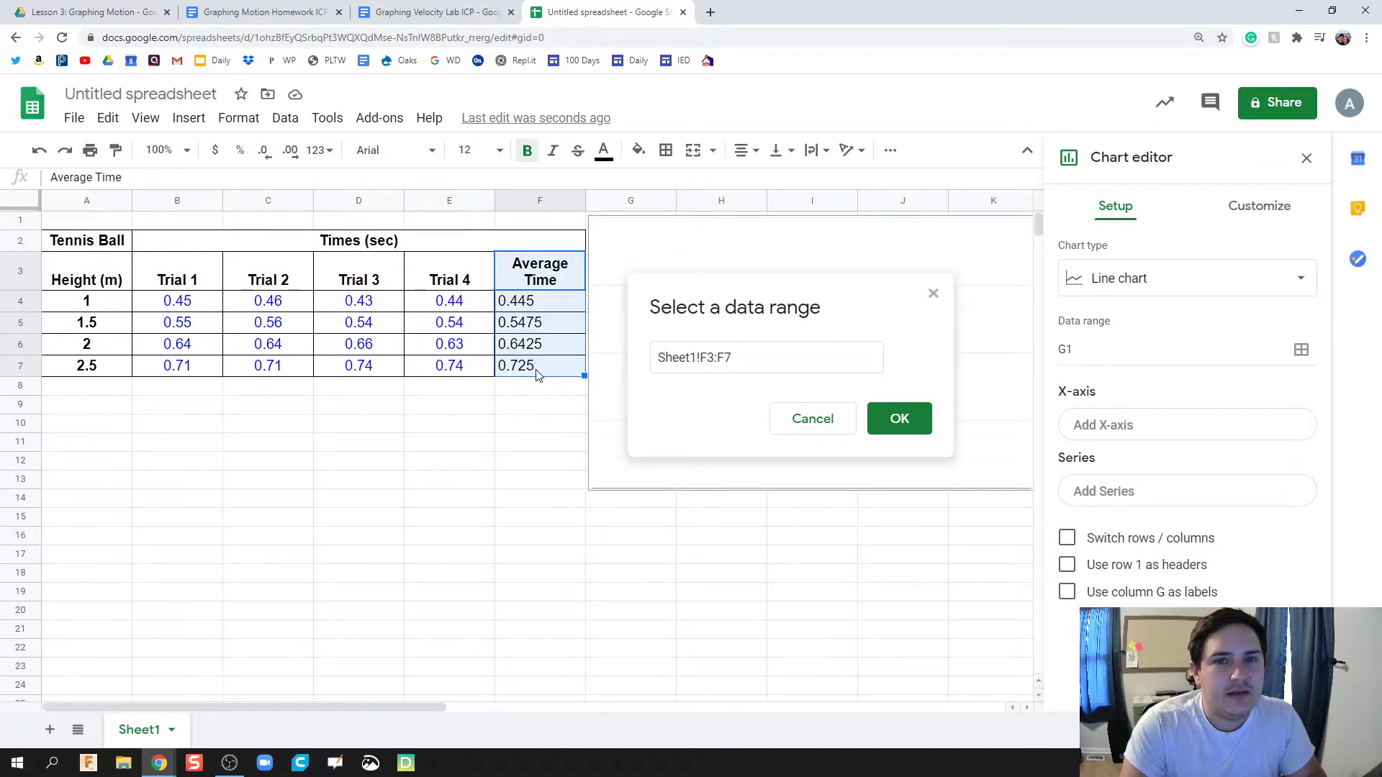
{"action": "left_click", "coordinate": [900, 419]}
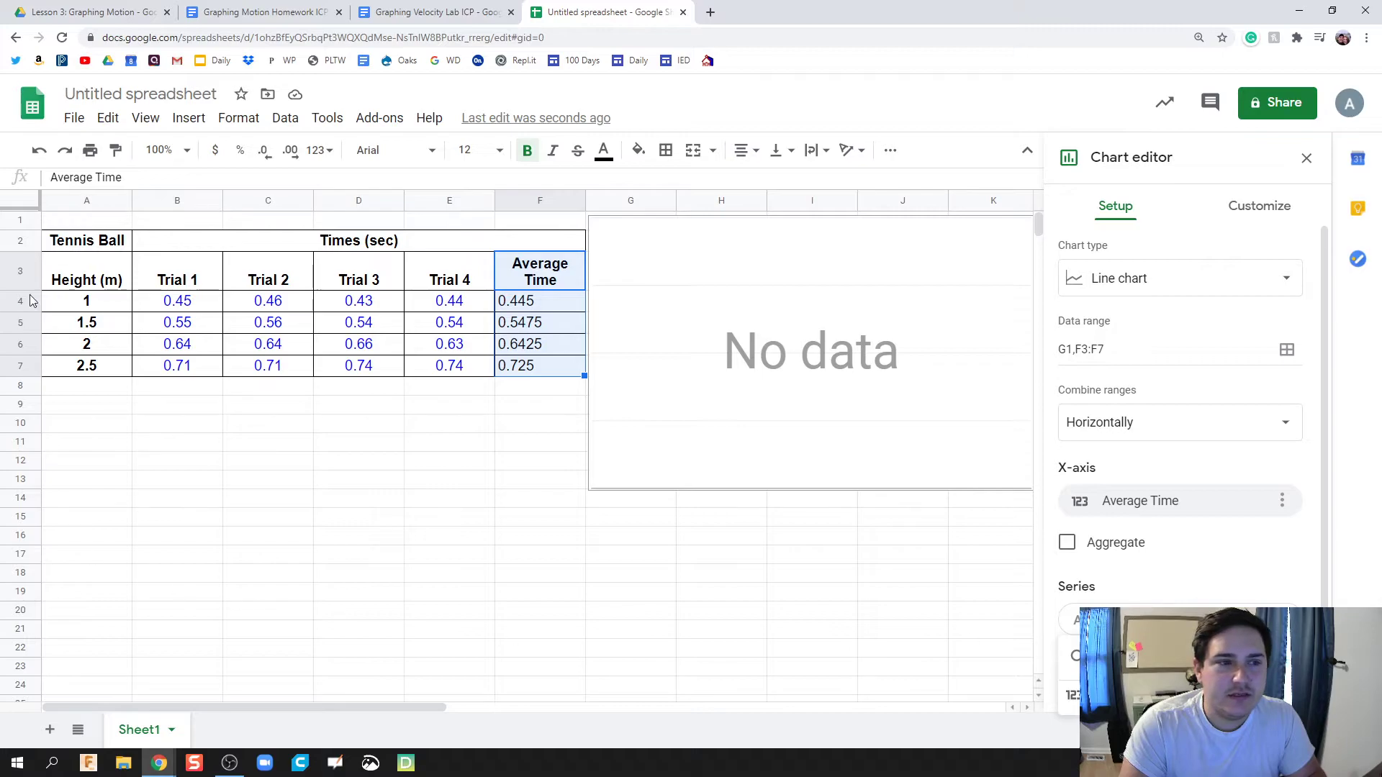
Add the Height values A3:A7 as the chart's data series.
{"action": "left_click_drag", "start_coordinate": [108, 277], "coordinate": [105, 369]}
{"action": "double_click", "coordinate": [680, 269]}
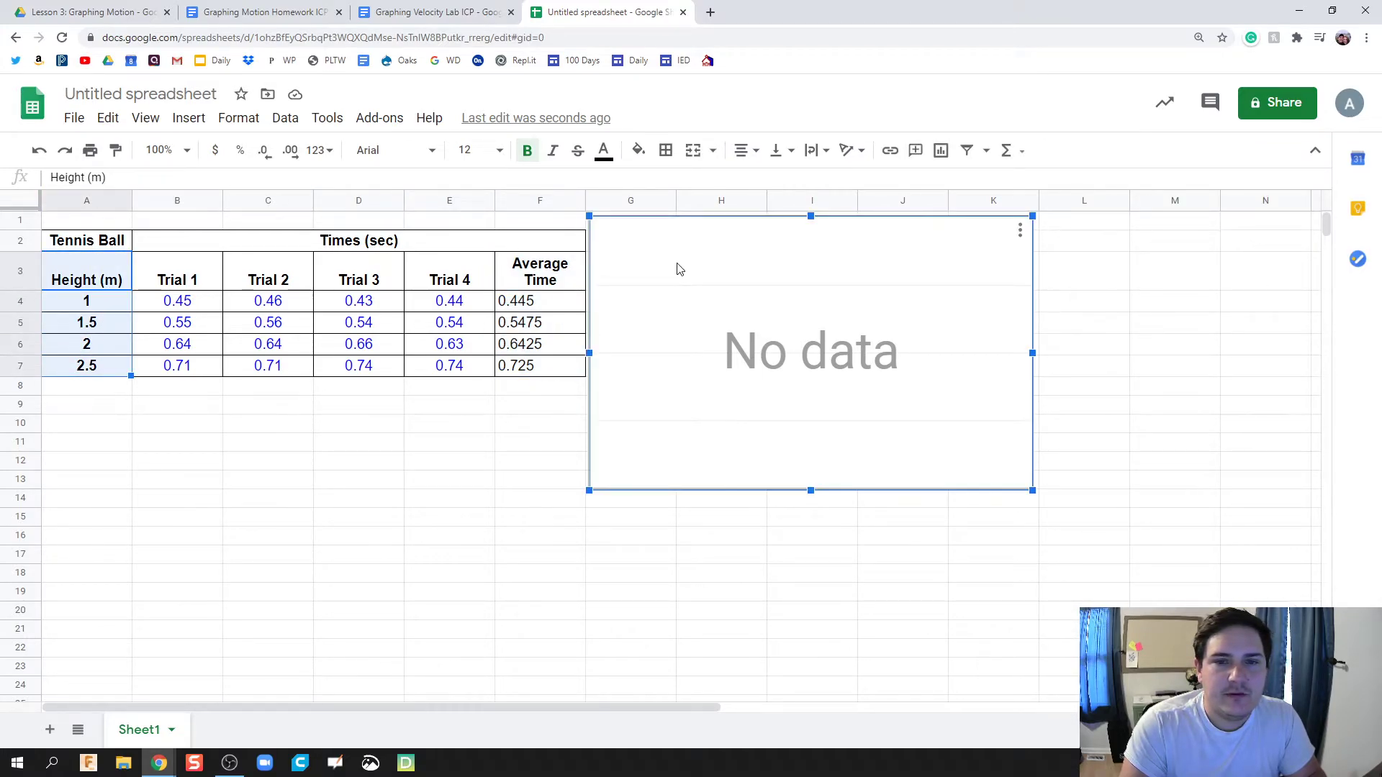
{"action": "left_click", "coordinate": [1167, 610]}
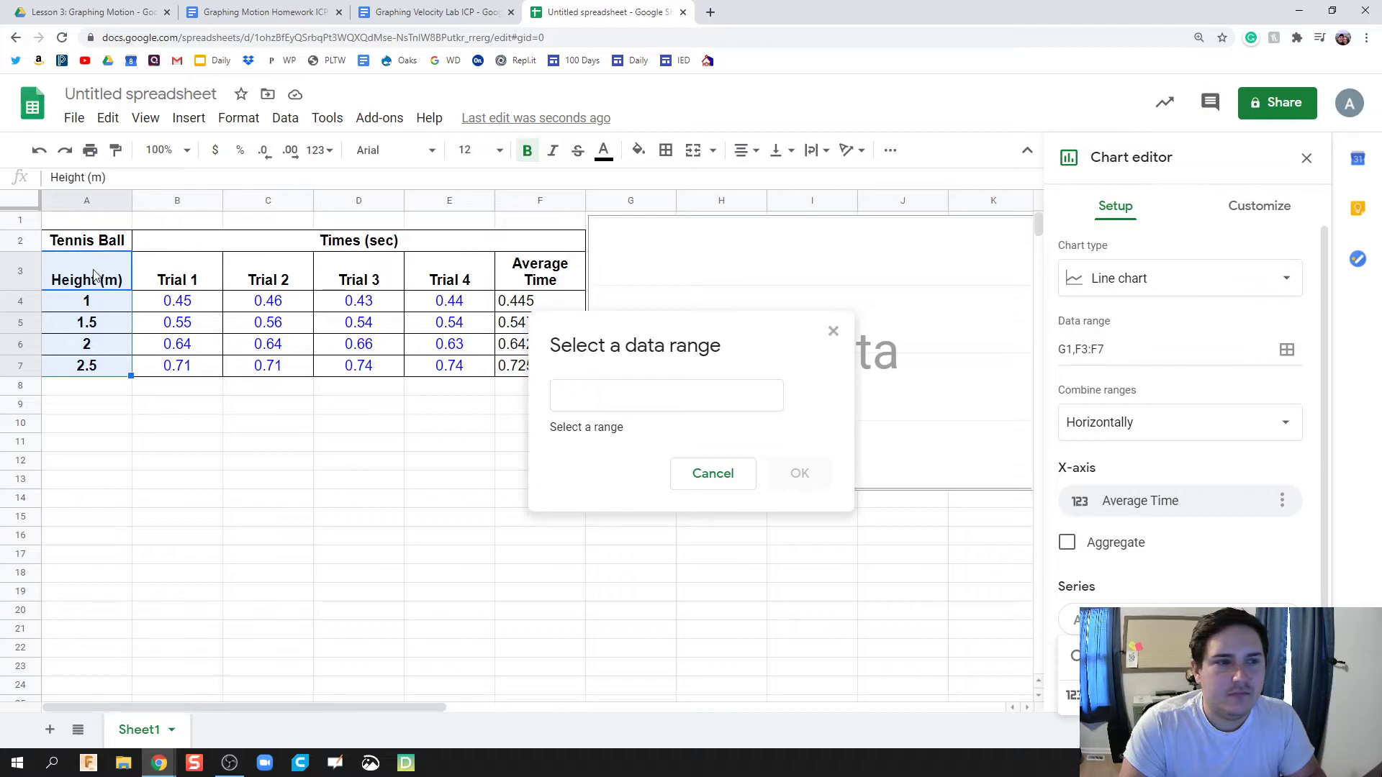
{"action": "left_click_drag", "start_coordinate": [94, 274], "coordinate": [90, 370]}
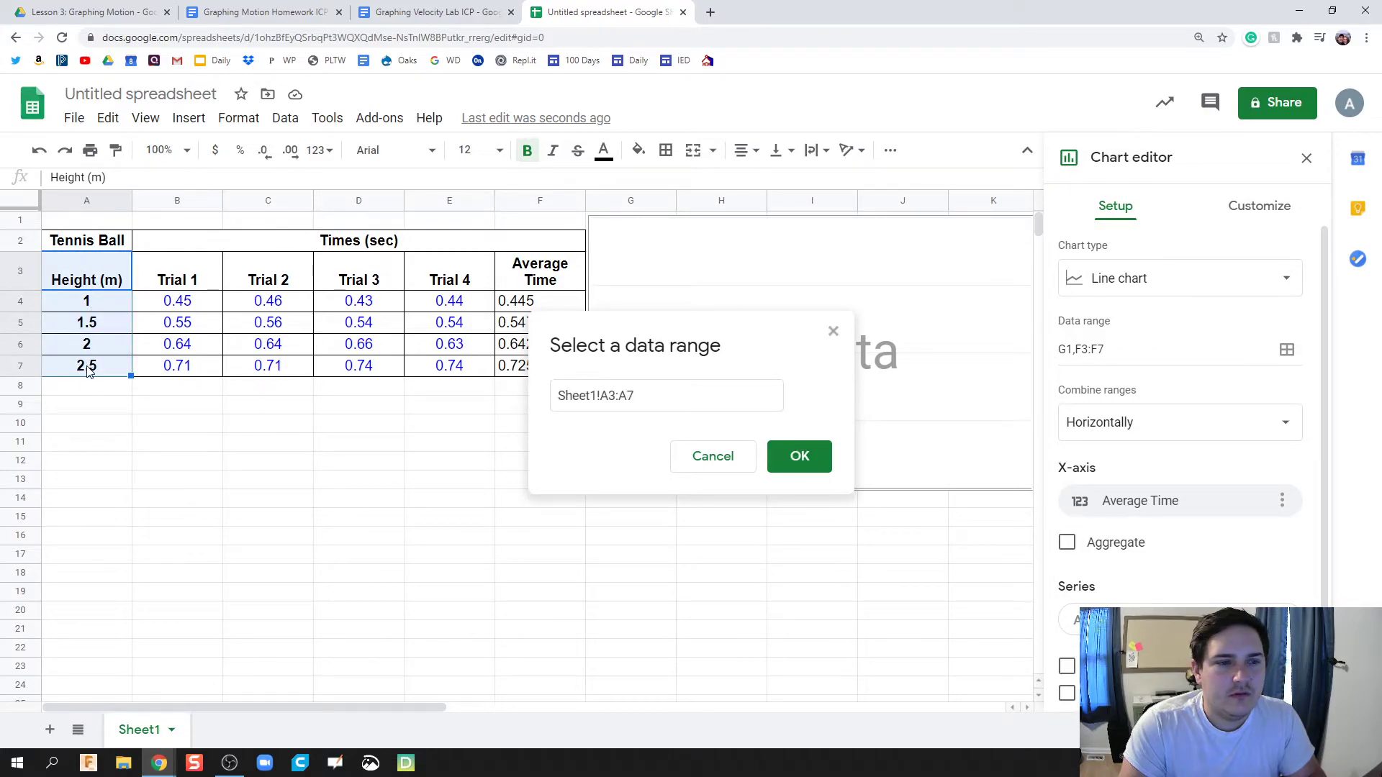
{"action": "left_click", "coordinate": [797, 456]}
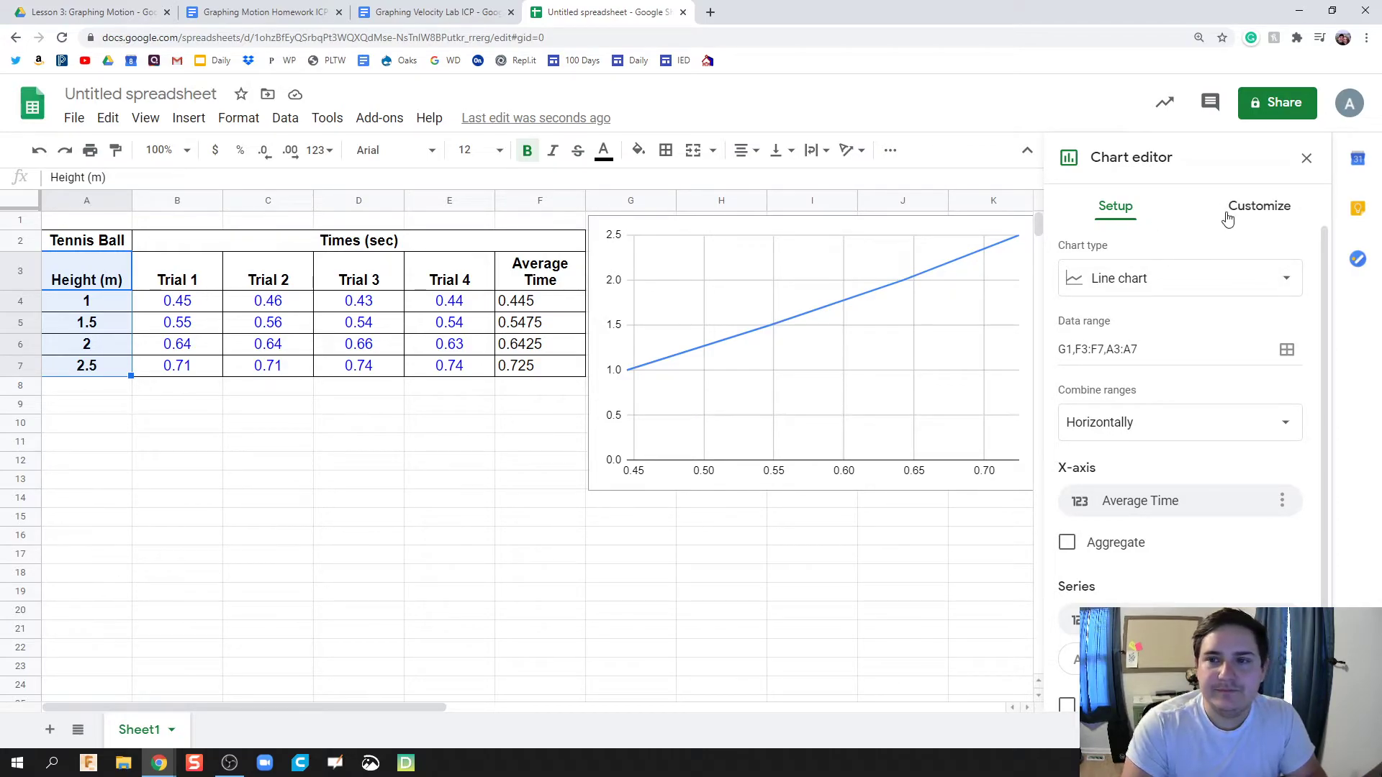
Title the chart 'Displacement vs Time' and the horizontal axis 'Time (sec)'.
{"action": "left_click", "coordinate": [1259, 205]}
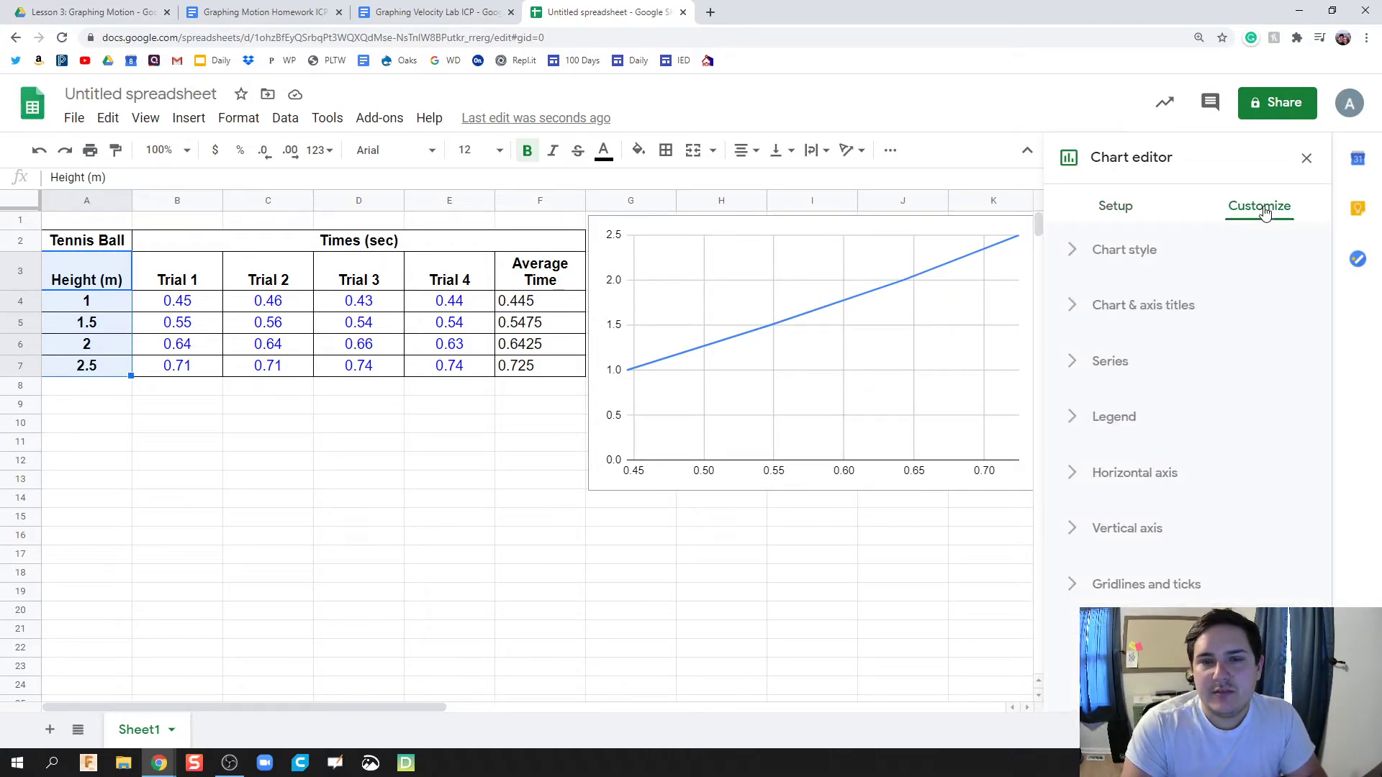
{"action": "left_click", "coordinate": [1092, 310]}
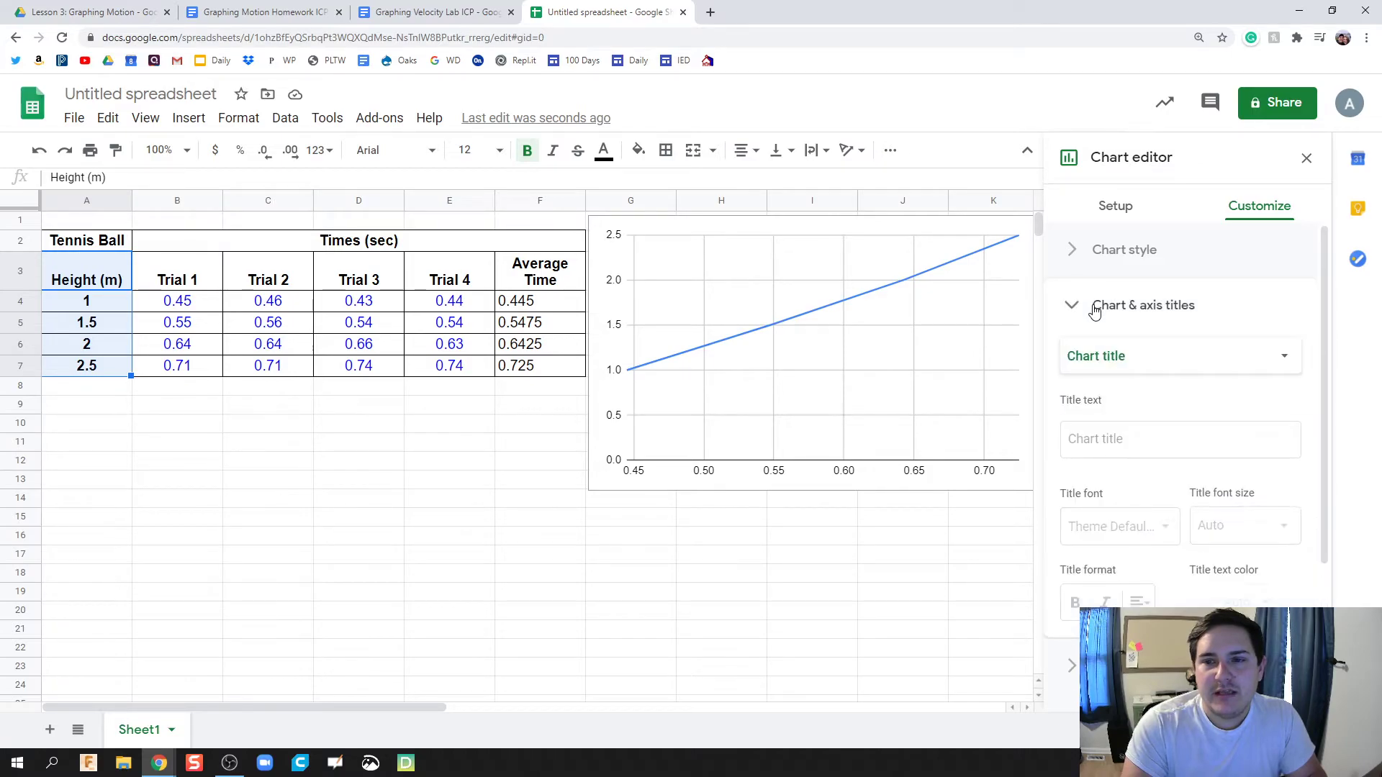
{"action": "left_click", "coordinate": [1124, 451]}
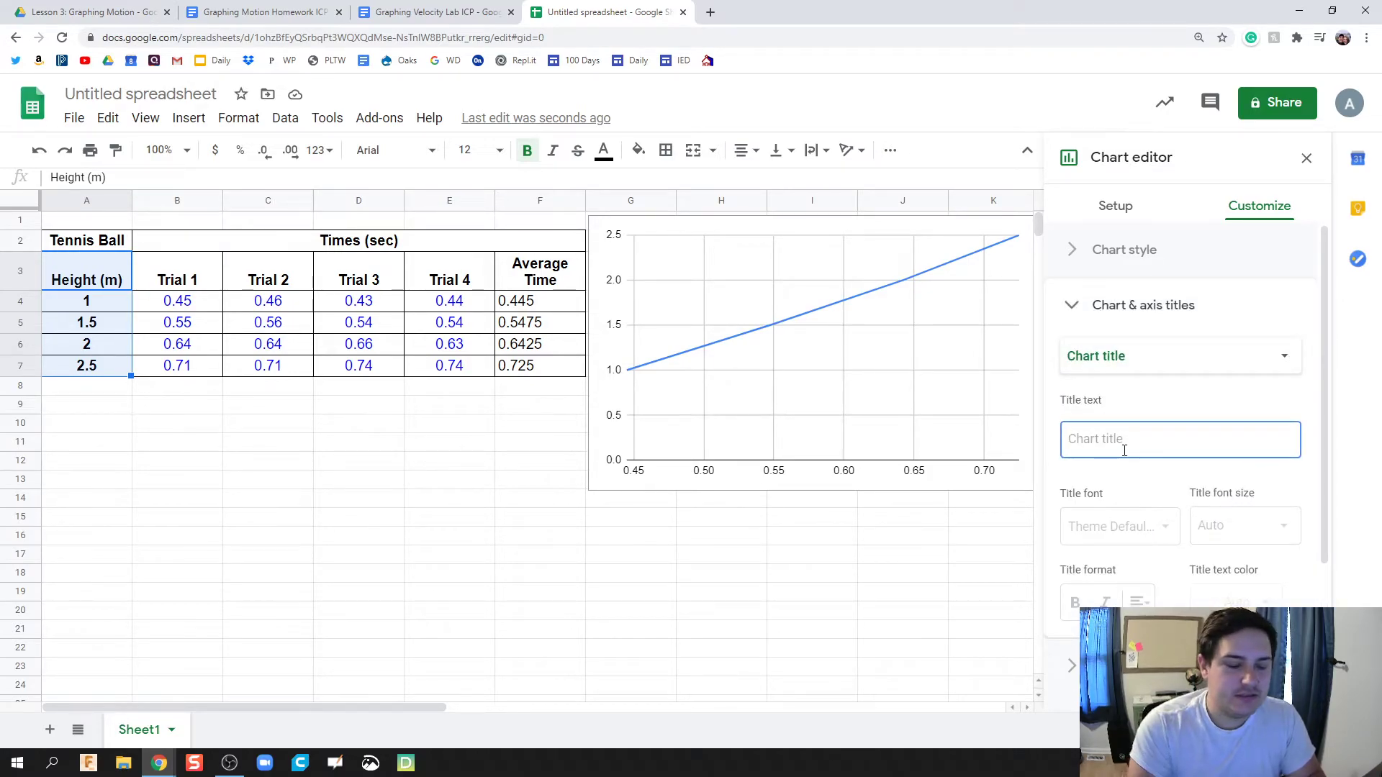
{"action": "type", "text": "Displacement "}
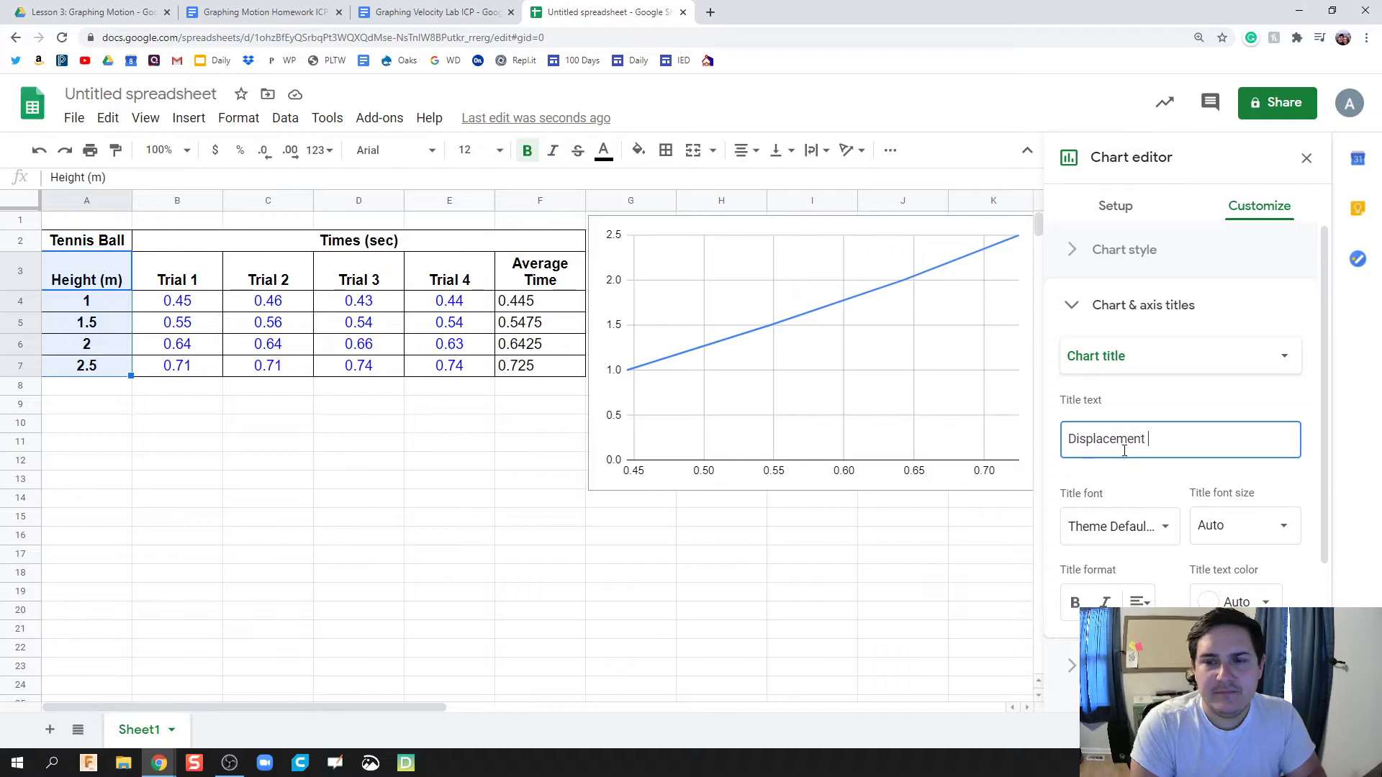
{"action": "type", "text": "vs Time"}
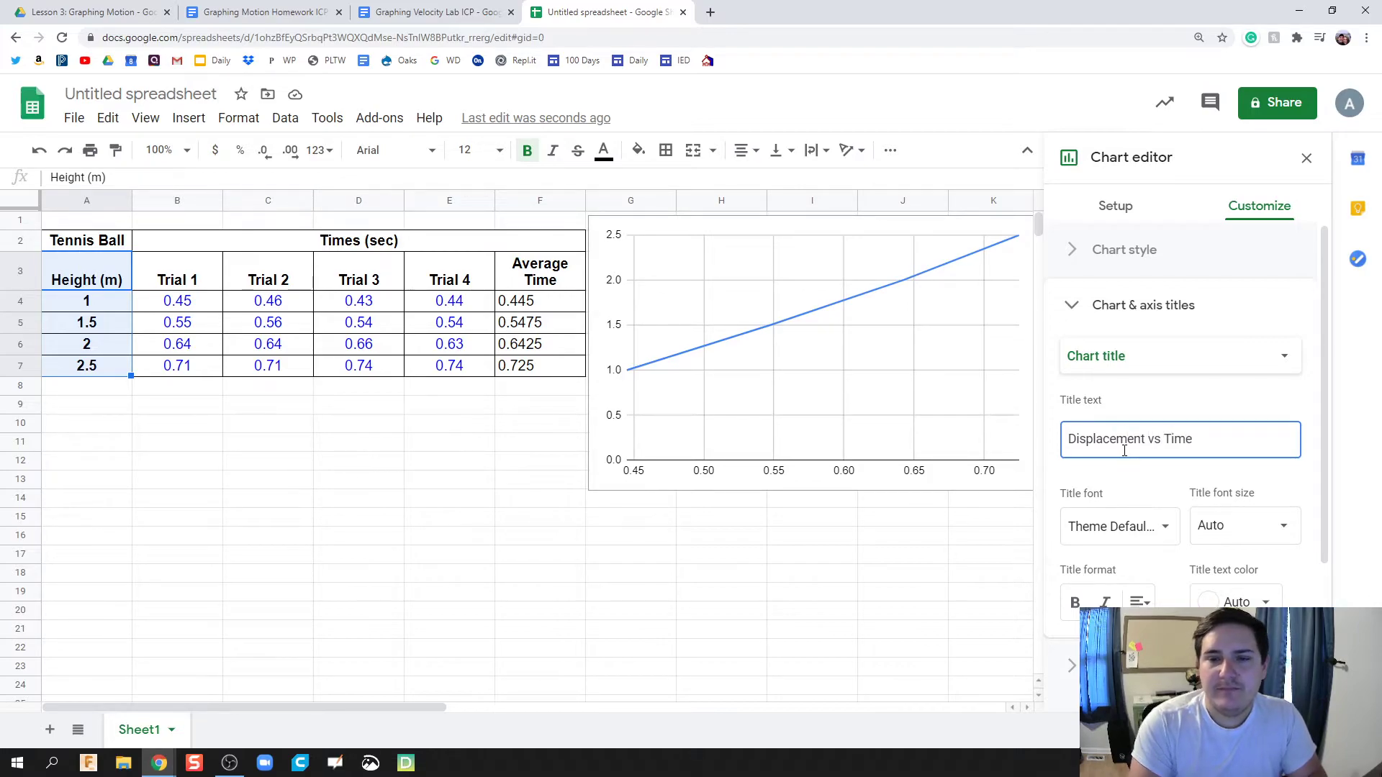
{"action": "left_click", "coordinate": [1167, 364]}
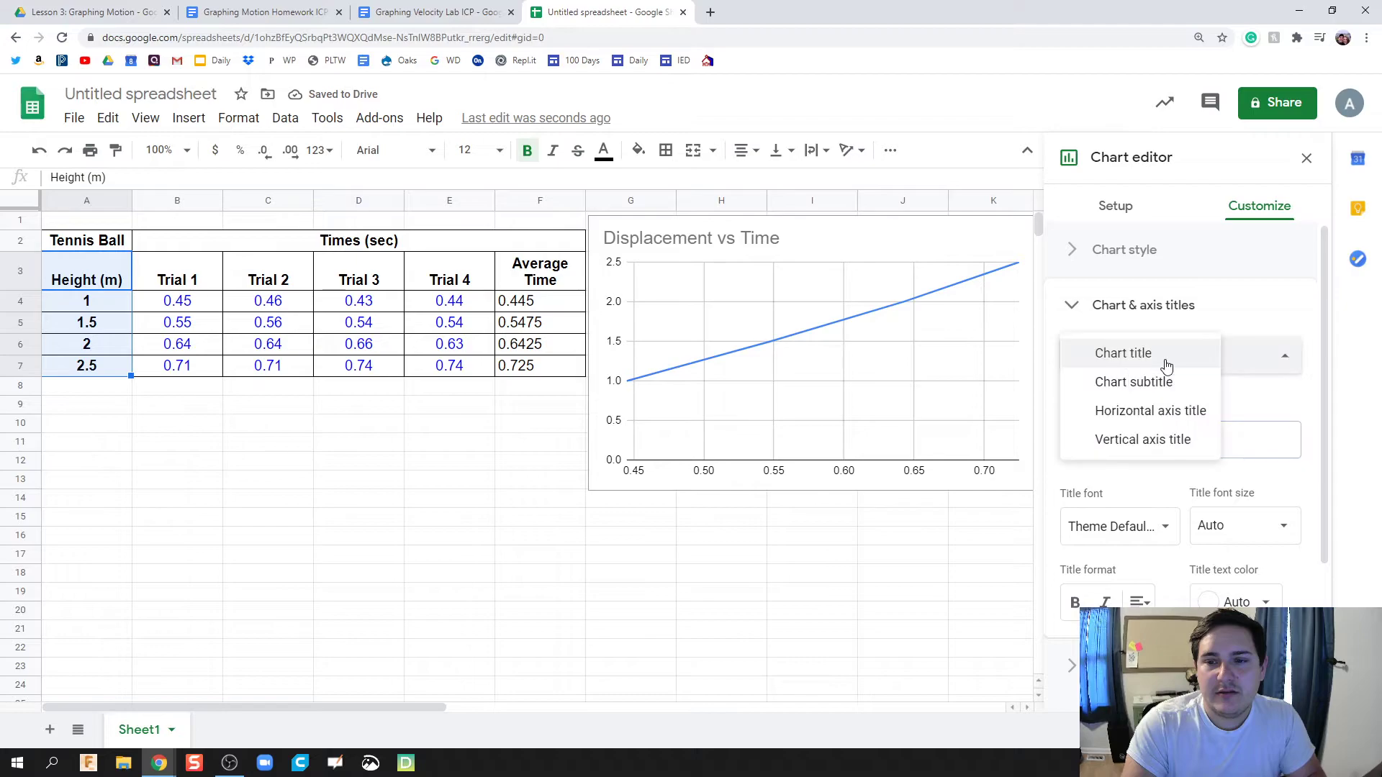
{"action": "left_click", "coordinate": [1164, 416]}
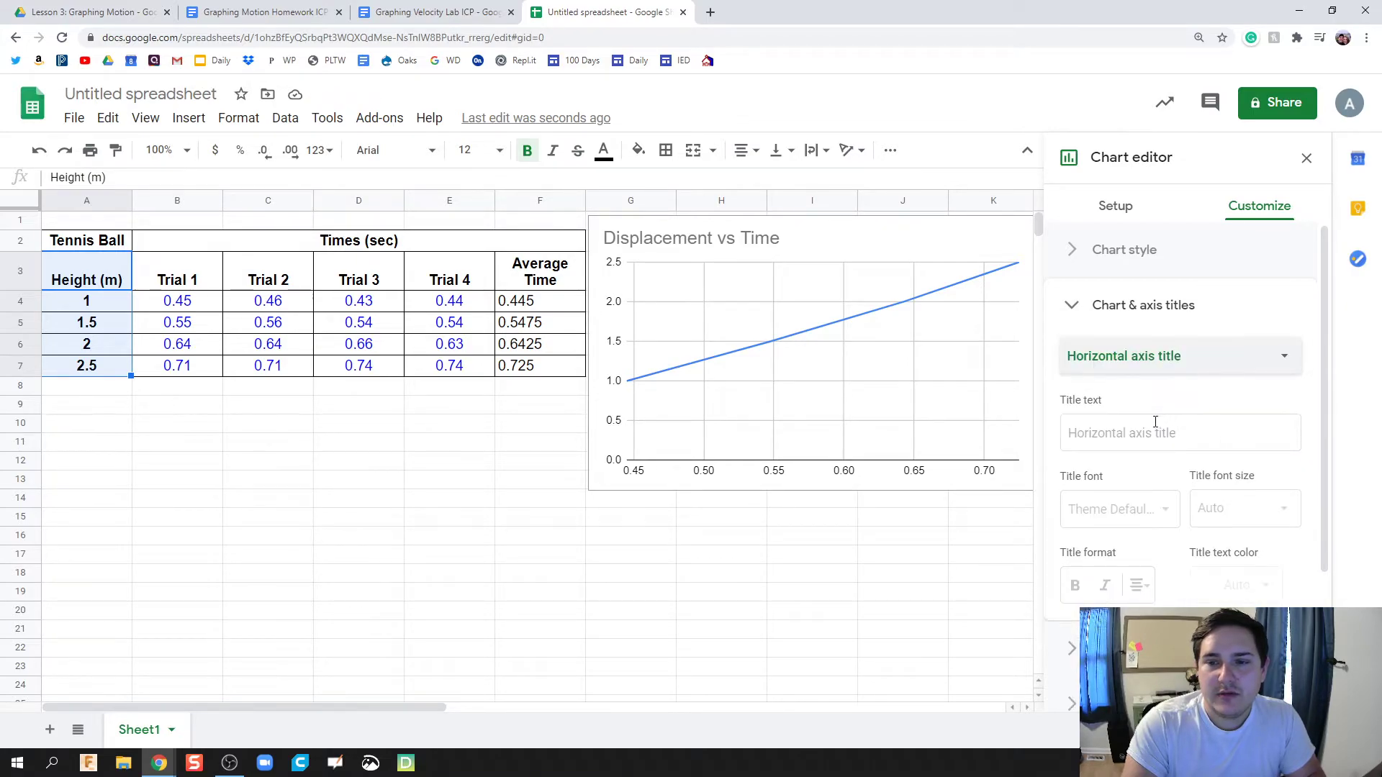
{"action": "left_click", "coordinate": [1155, 425]}
{"action": "type", "text": "Time "}
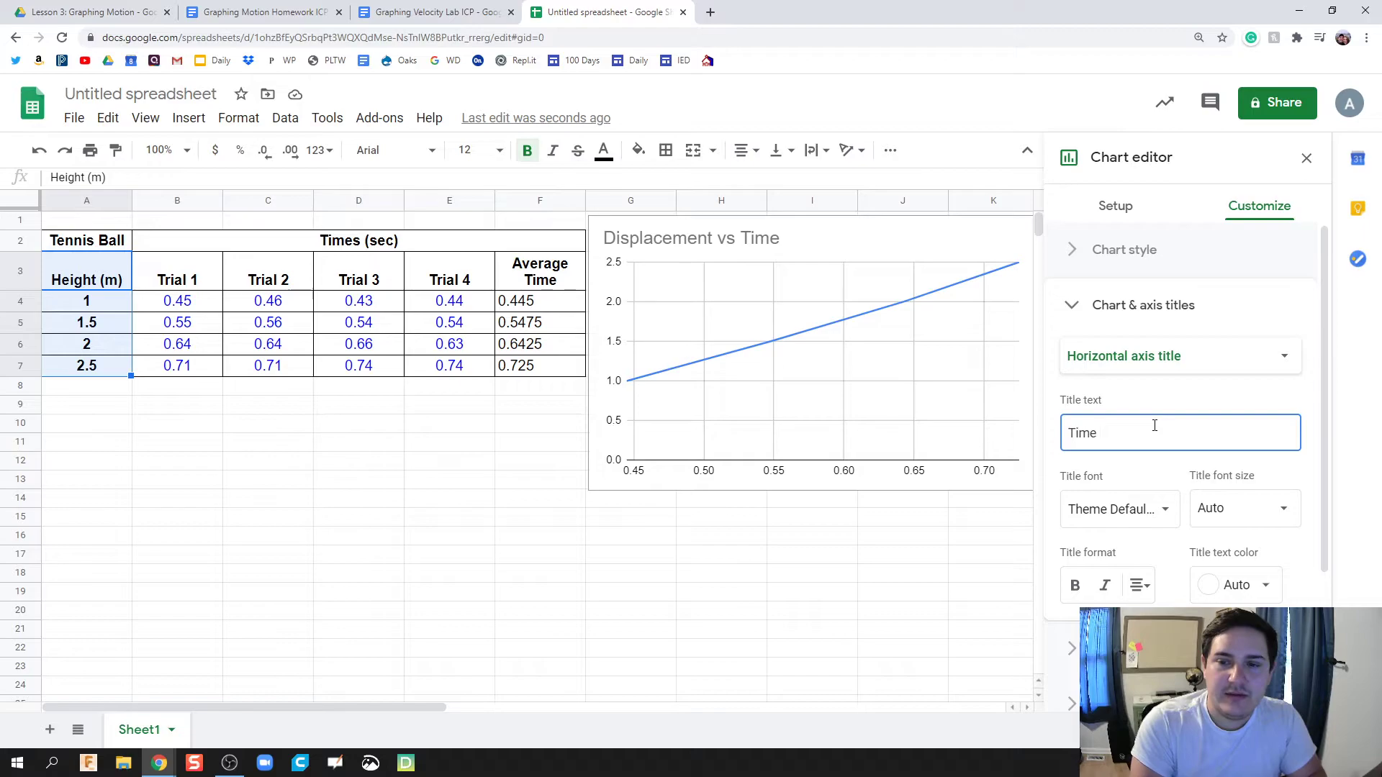
{"action": "type", "text": "(sec"}
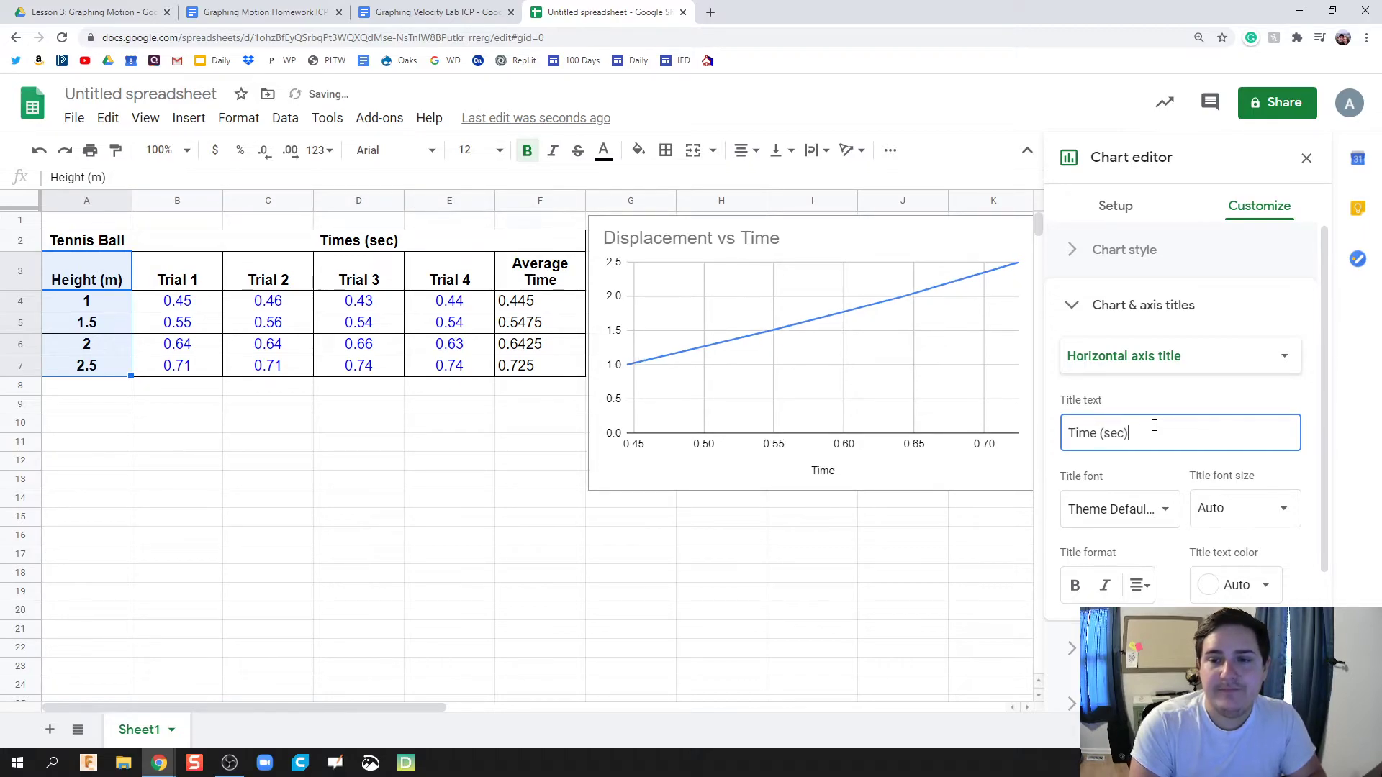
Set the vertical axis title to 'Displacement (meters)'.
{"action": "left_click", "coordinate": [1144, 355]}
{"action": "left_click", "coordinate": [1164, 398]}
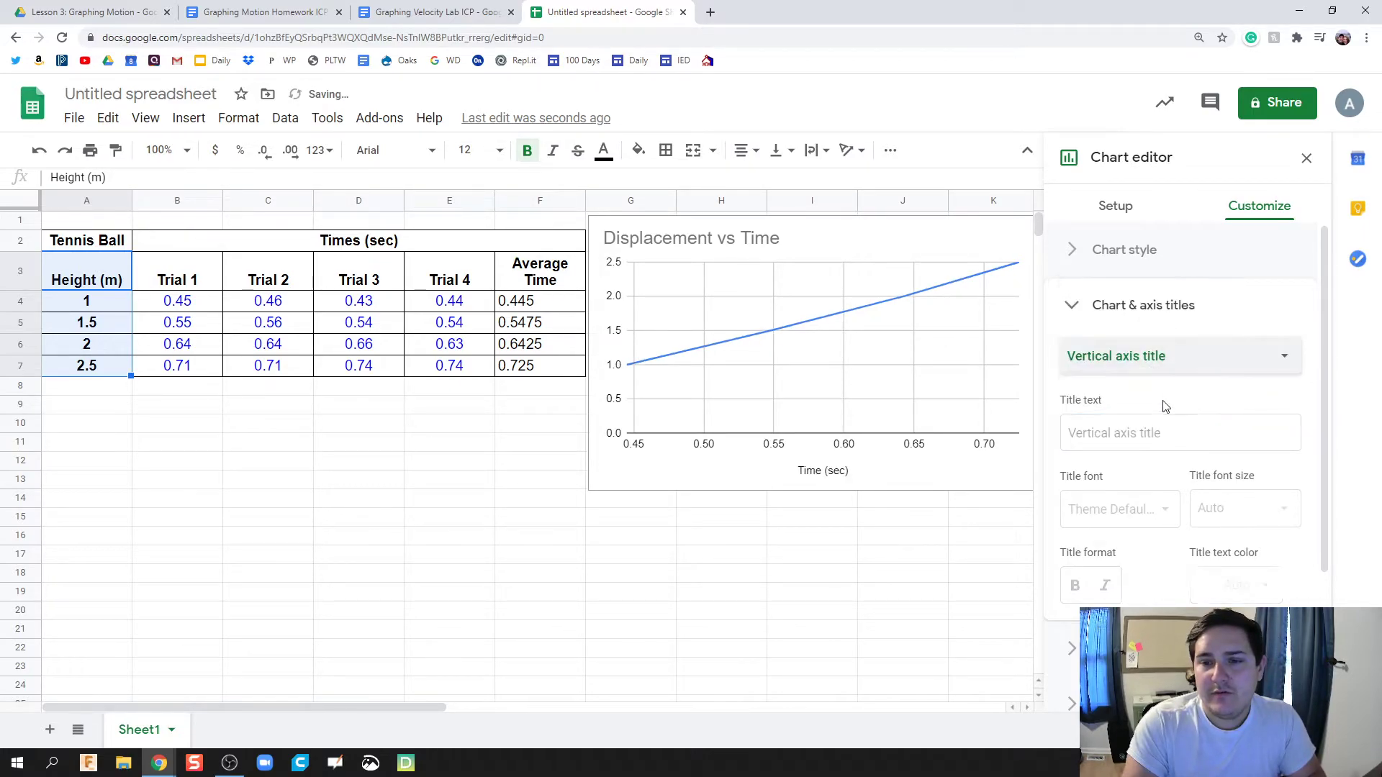
{"action": "left_click", "coordinate": [1151, 433]}
{"action": "type", "text": "Di"}
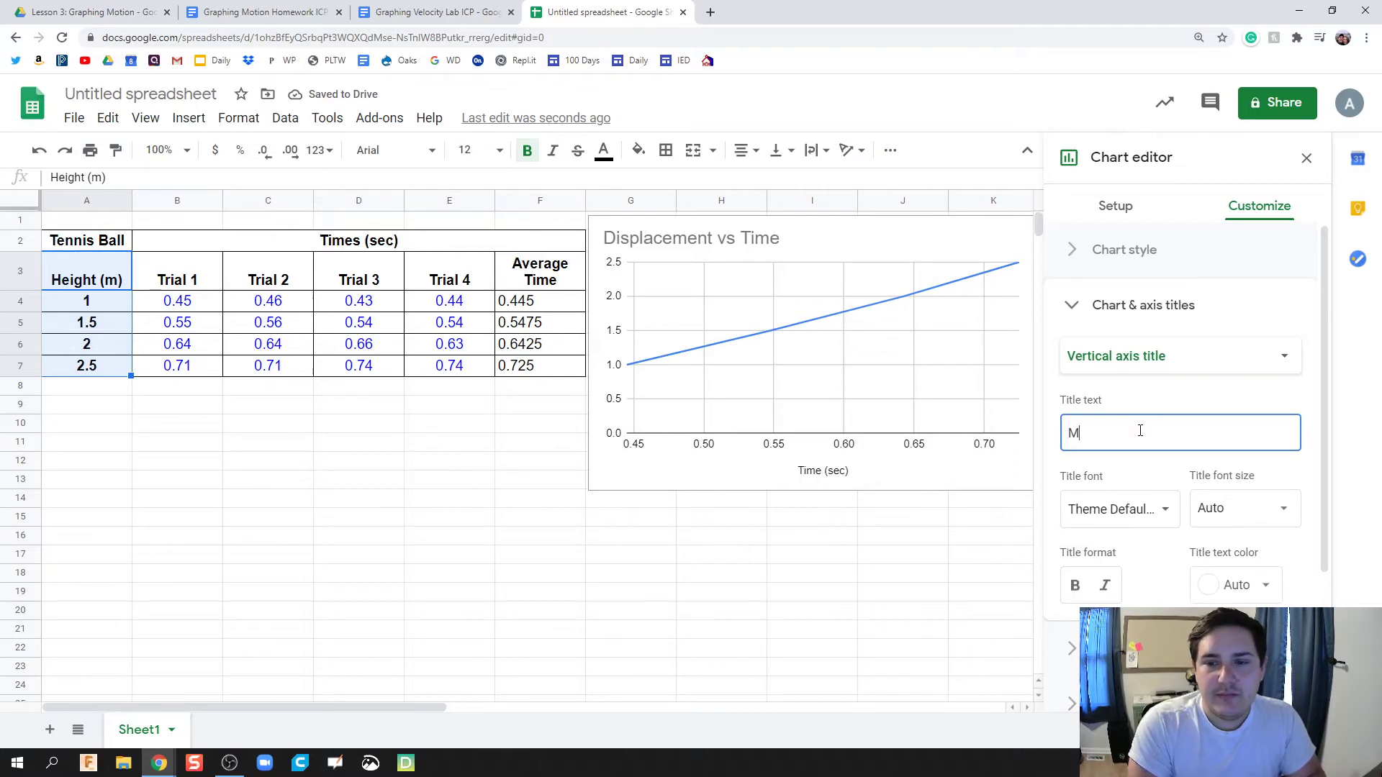
{"action": "key", "text": "BackSpace"}
{"action": "key", "text": "BackSpace"}
{"action": "type", "text": "Displace"}
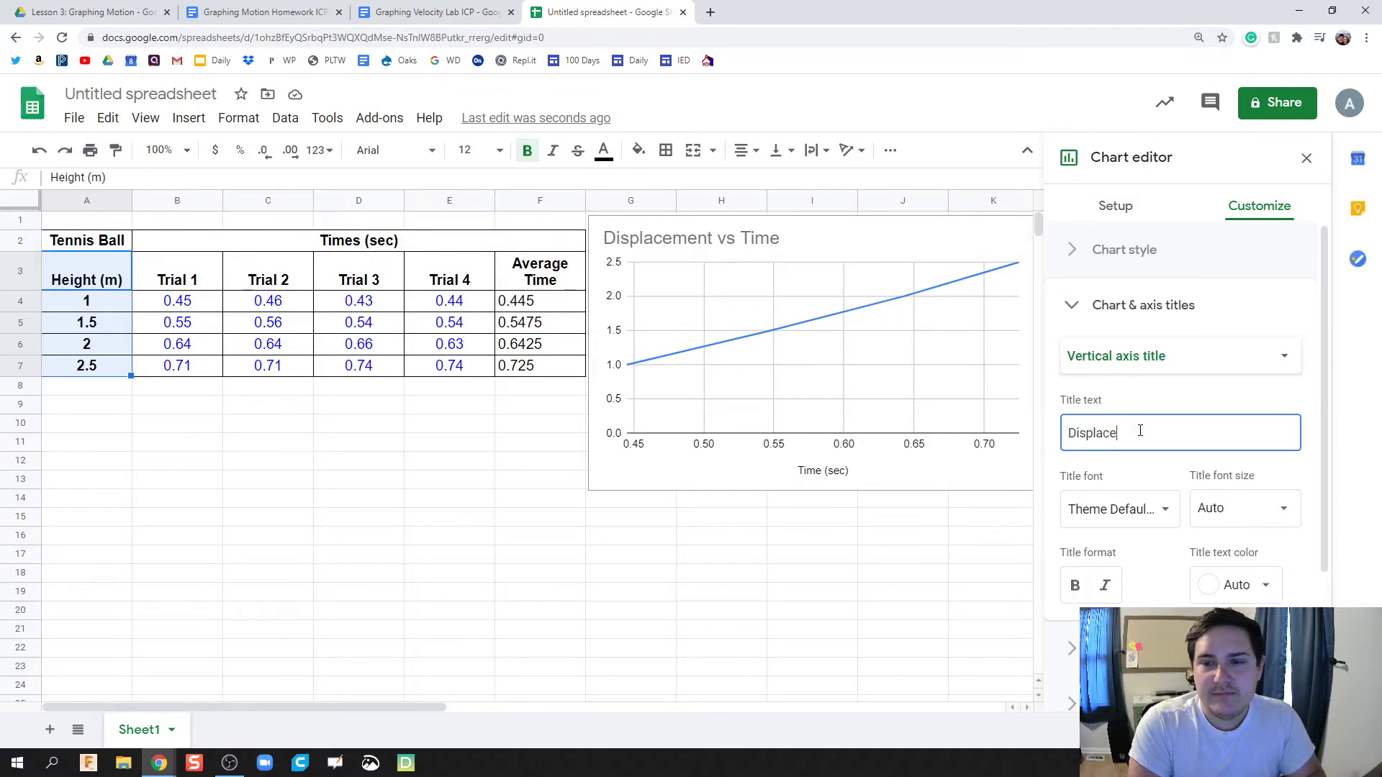
{"action": "type", "text": "ment (meters)"}
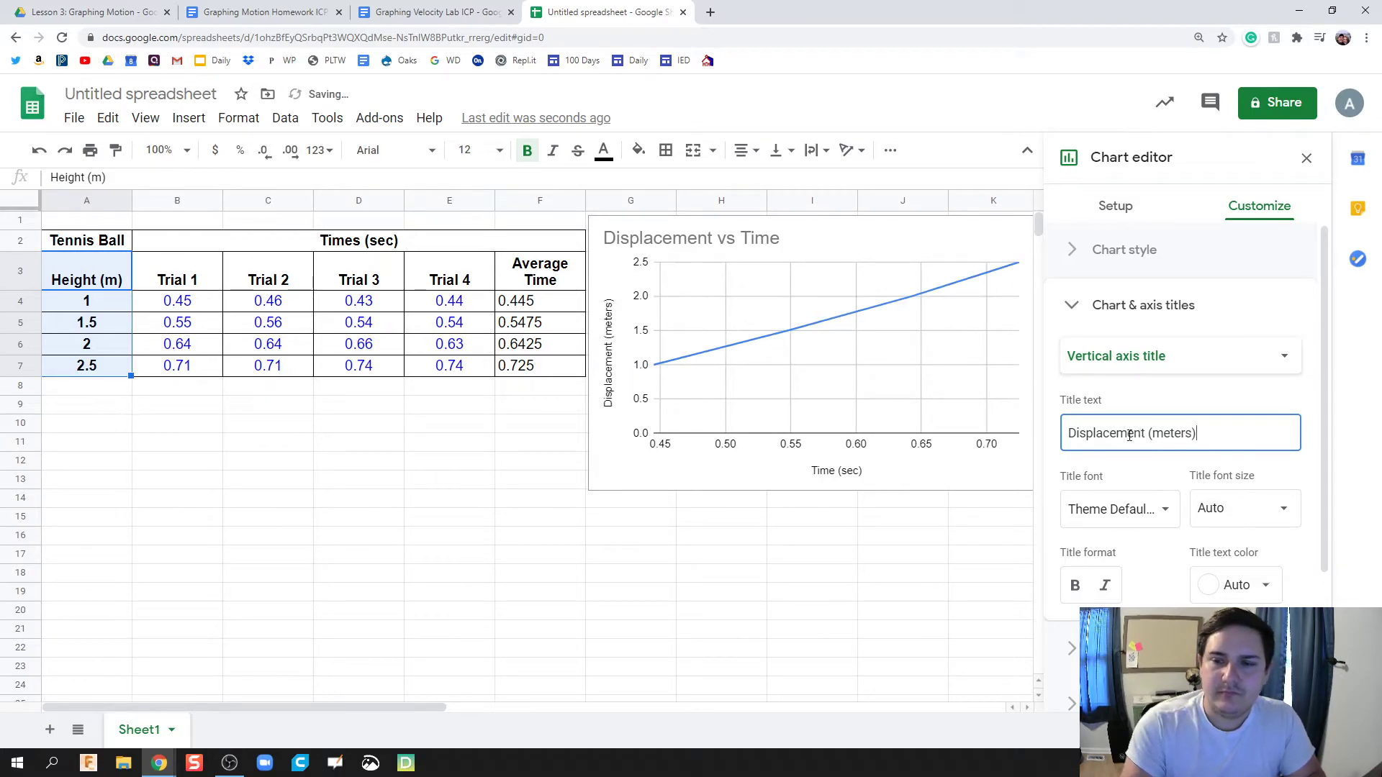
{"action": "left_click", "coordinate": [1143, 469]}
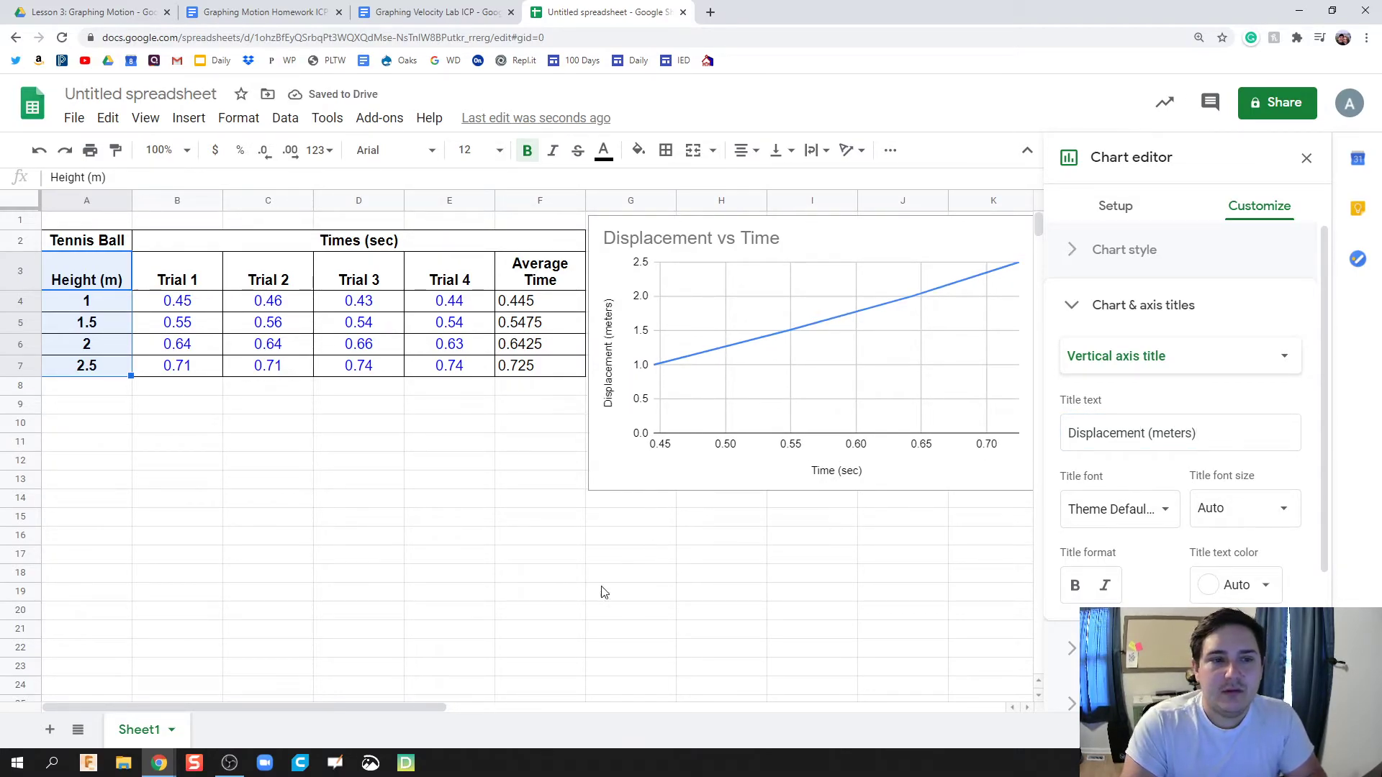
{"action": "mouse_move", "coordinate": [434, 707]}
{"action": "left_mouse_down"}
{"action": "mouse_move", "coordinate": [478, 708]}
{"action": "mouse_move", "coordinate": [443, 705]}
{"action": "left_mouse_up"}
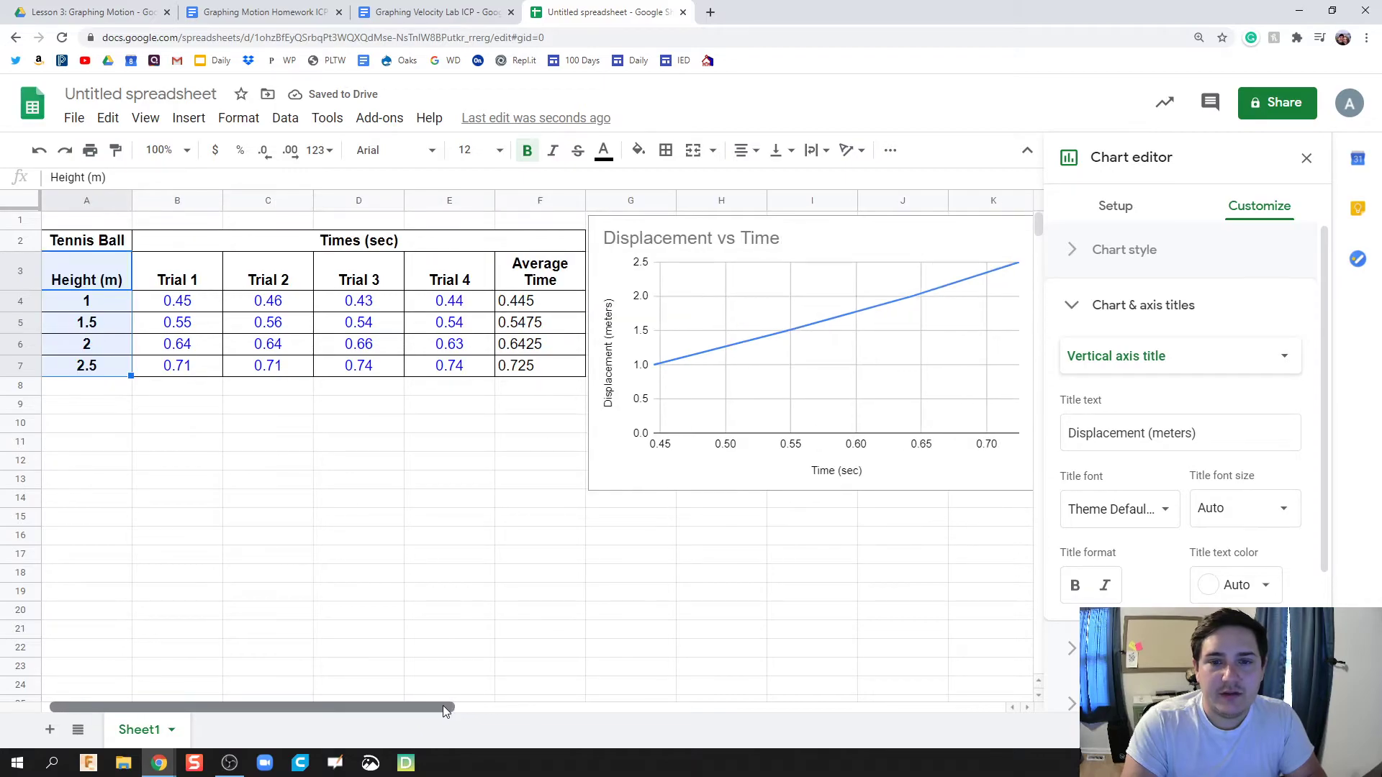
{"action": "left_click", "coordinate": [787, 418]}
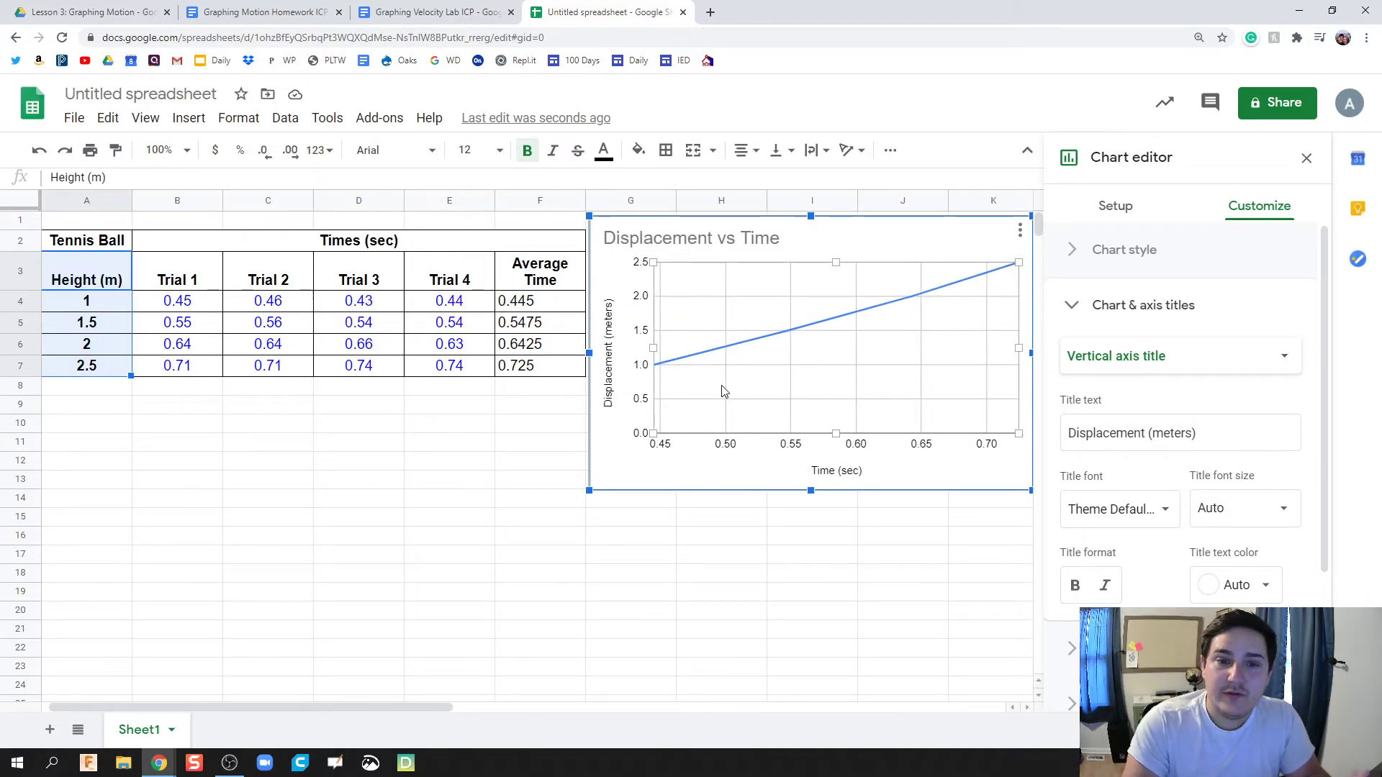
Copy the Displacement vs Time chart and return to the Graphing Velocity Lab ICP report.
{"action": "left_click", "coordinate": [817, 241]}
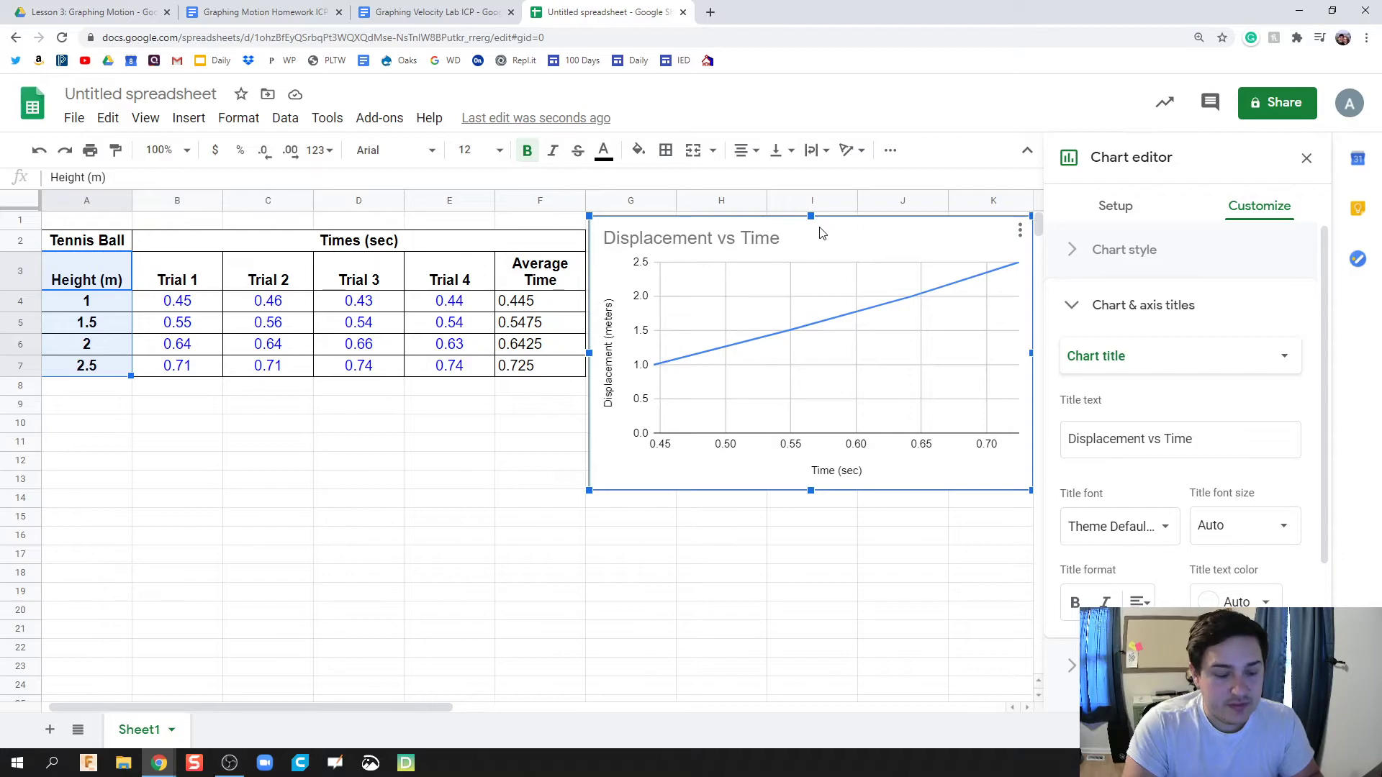
{"action": "left_click", "coordinate": [1020, 230]}
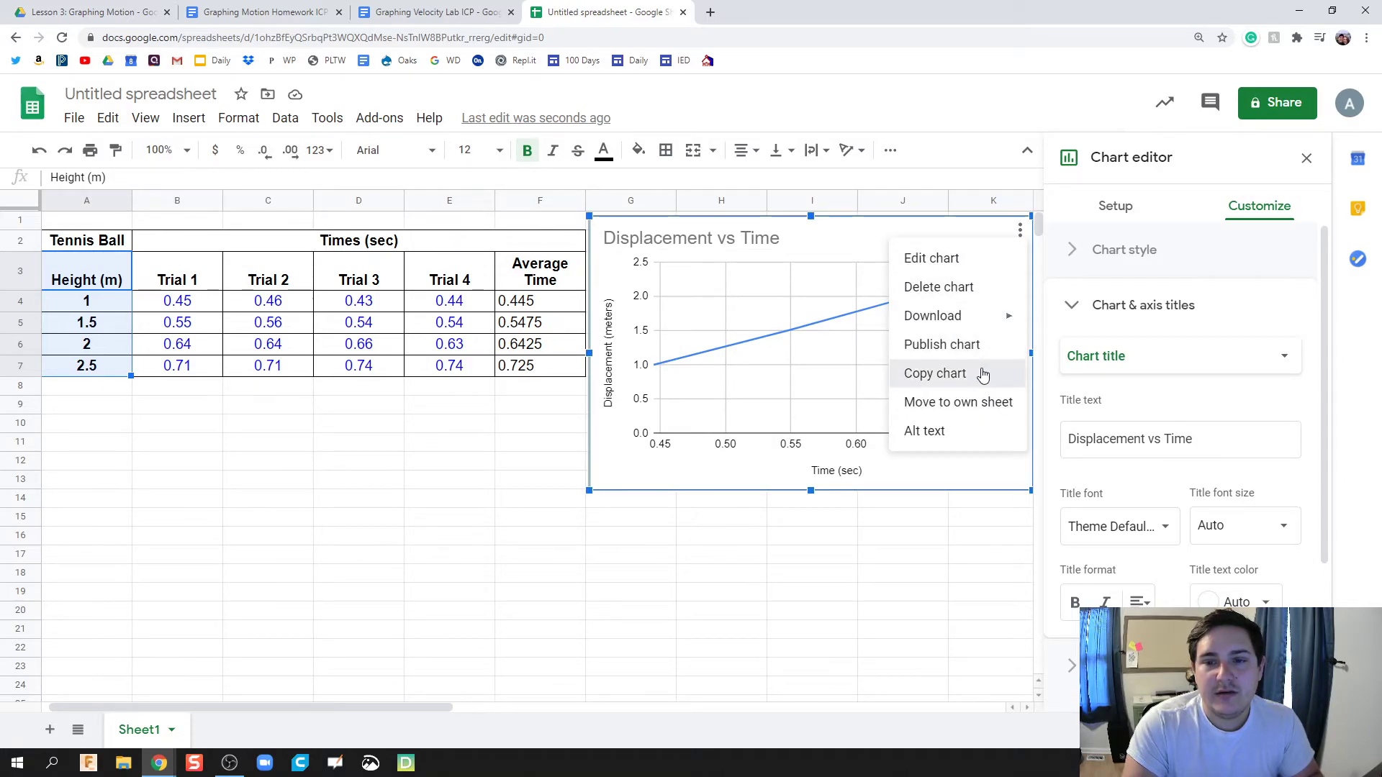
{"action": "left_click", "coordinate": [950, 373]}
{"action": "left_click", "coordinate": [403, 10]}
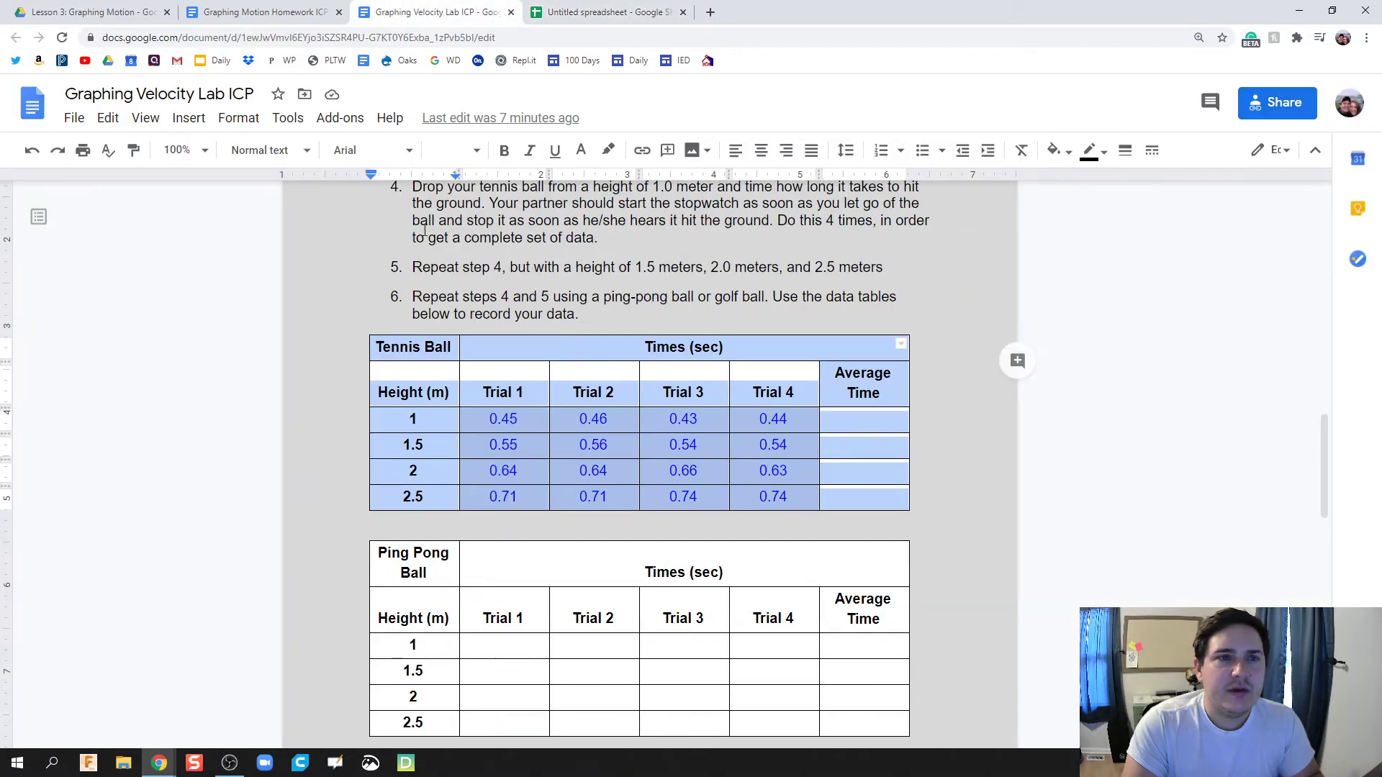
Replace the INSERT AN IMAGE OF YOUR GRAPH line with the pasted chart and resize it.
{"action": "scroll", "coordinate": [461, 379], "scroll_direction": "down", "scroll_amount": 5}
{"action": "scroll", "coordinate": [461, 380], "scroll_direction": "down", "scroll_amount": 4}
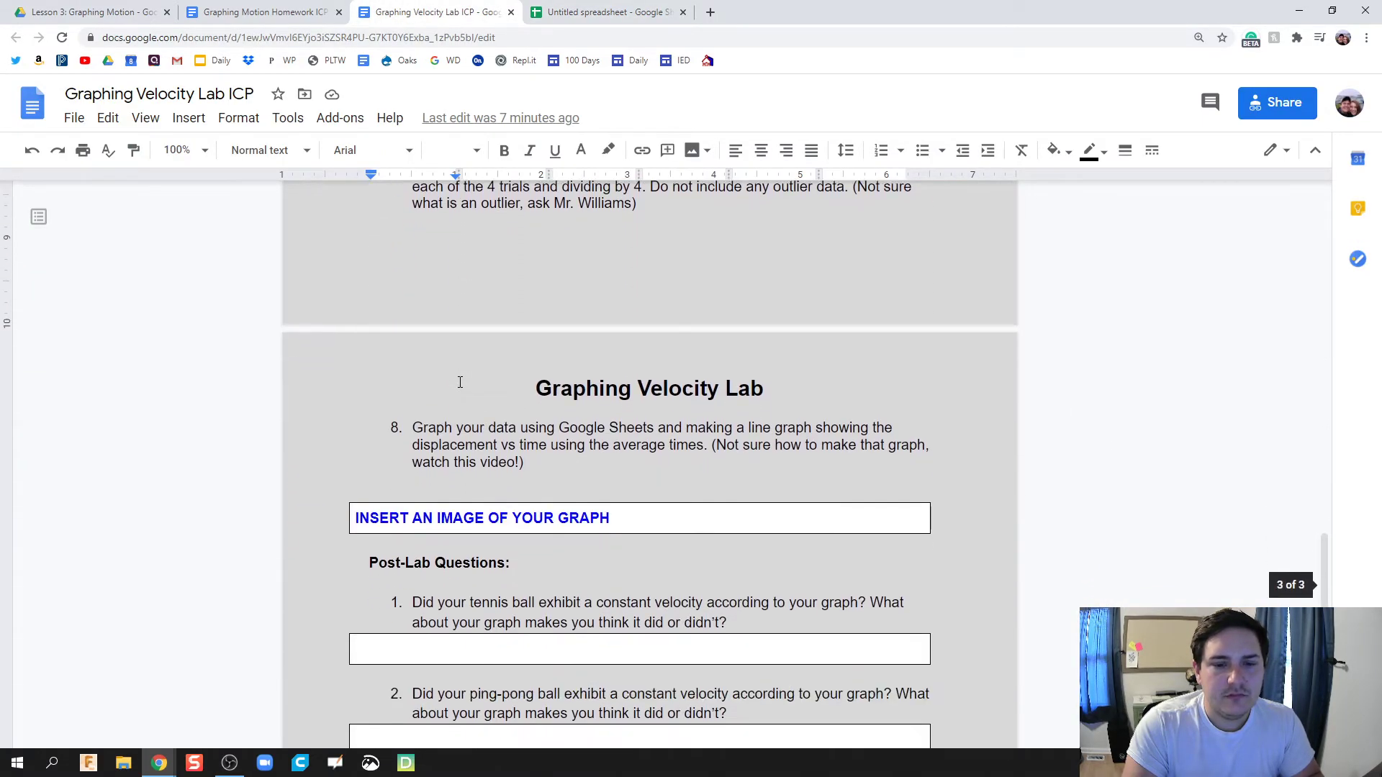
{"action": "triple_click", "coordinate": [489, 476]}
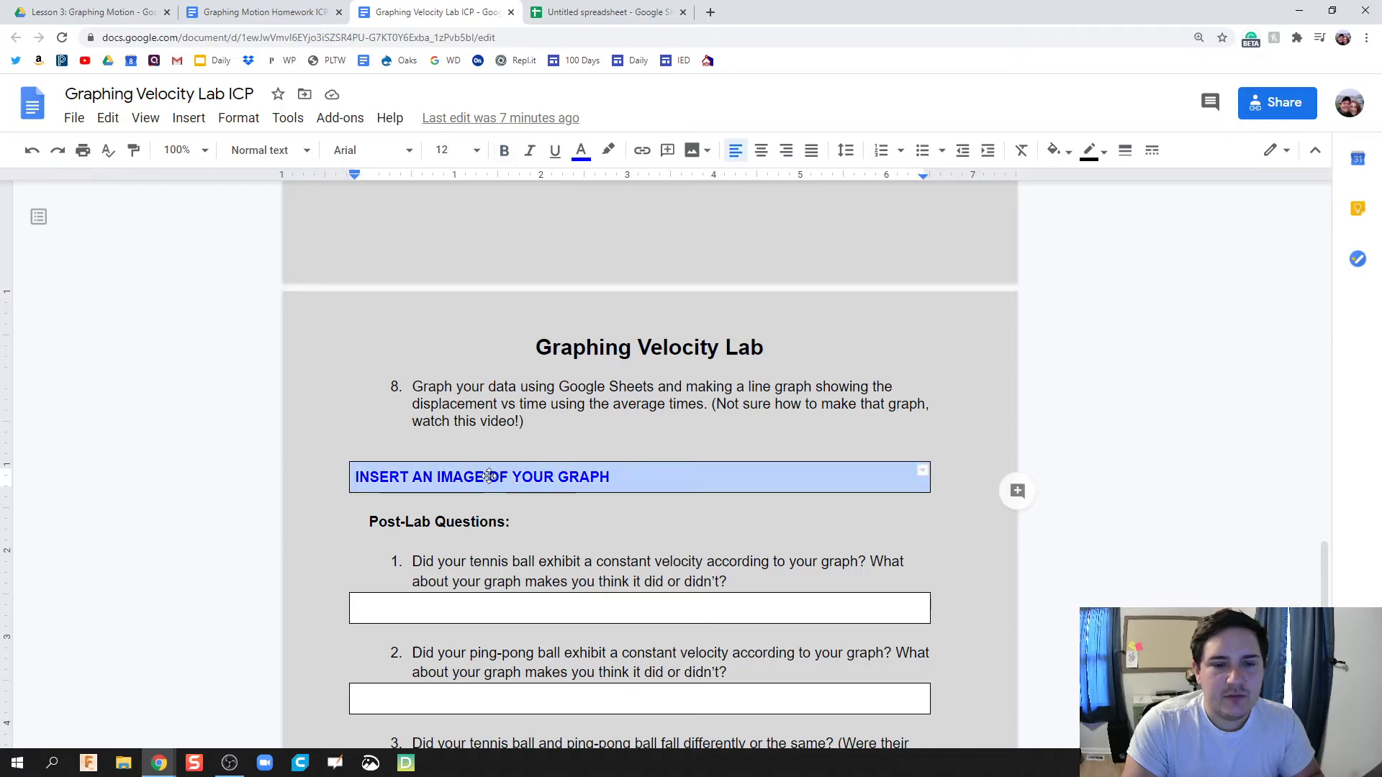
{"action": "key", "text": "ctrl+v"}
{"action": "scroll", "coordinate": [550, 449], "scroll_direction": "down", "scroll_amount": 2}
{"action": "left_click", "coordinate": [895, 531]}
{"action": "left_click_drag", "start_coordinate": [931, 546], "coordinate": [846, 501]}
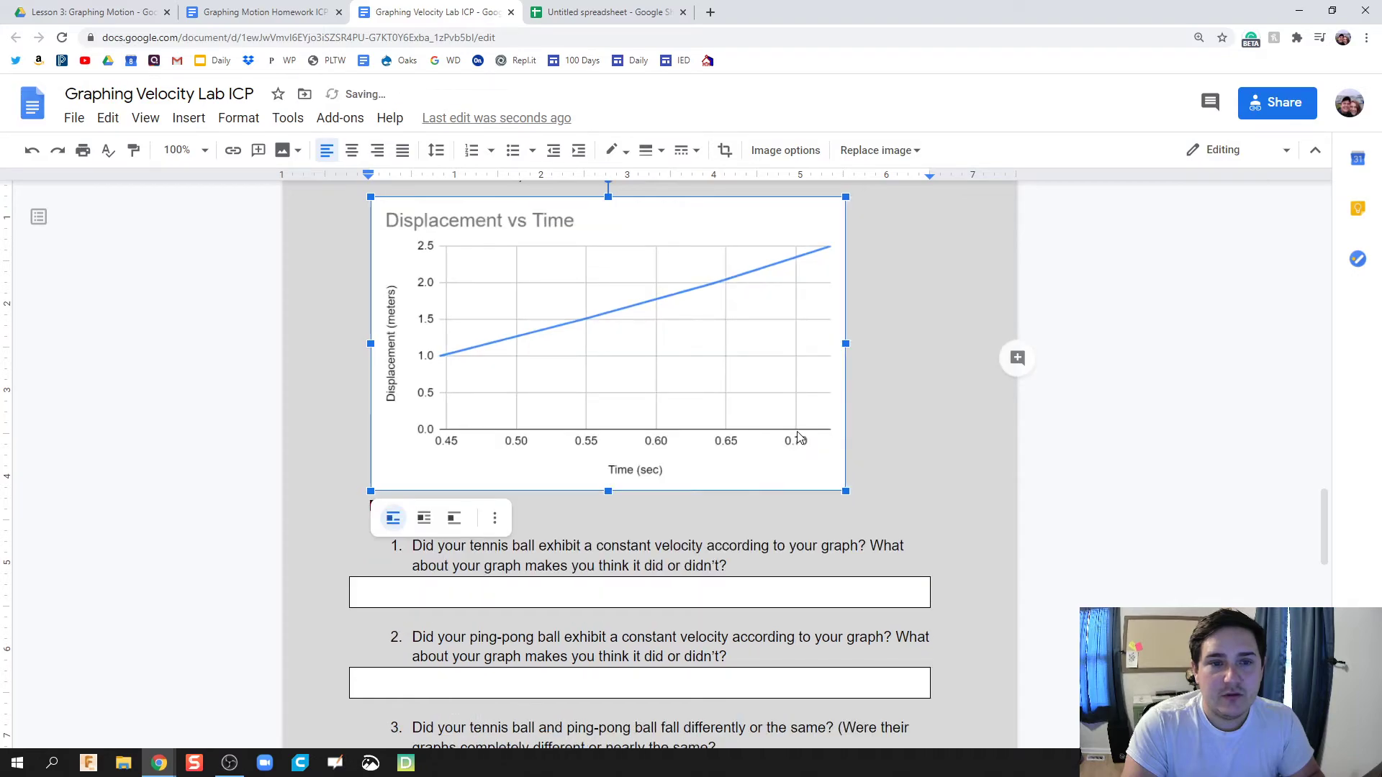
{"action": "scroll", "coordinate": [784, 438], "scroll_direction": "up", "scroll_amount": 2}
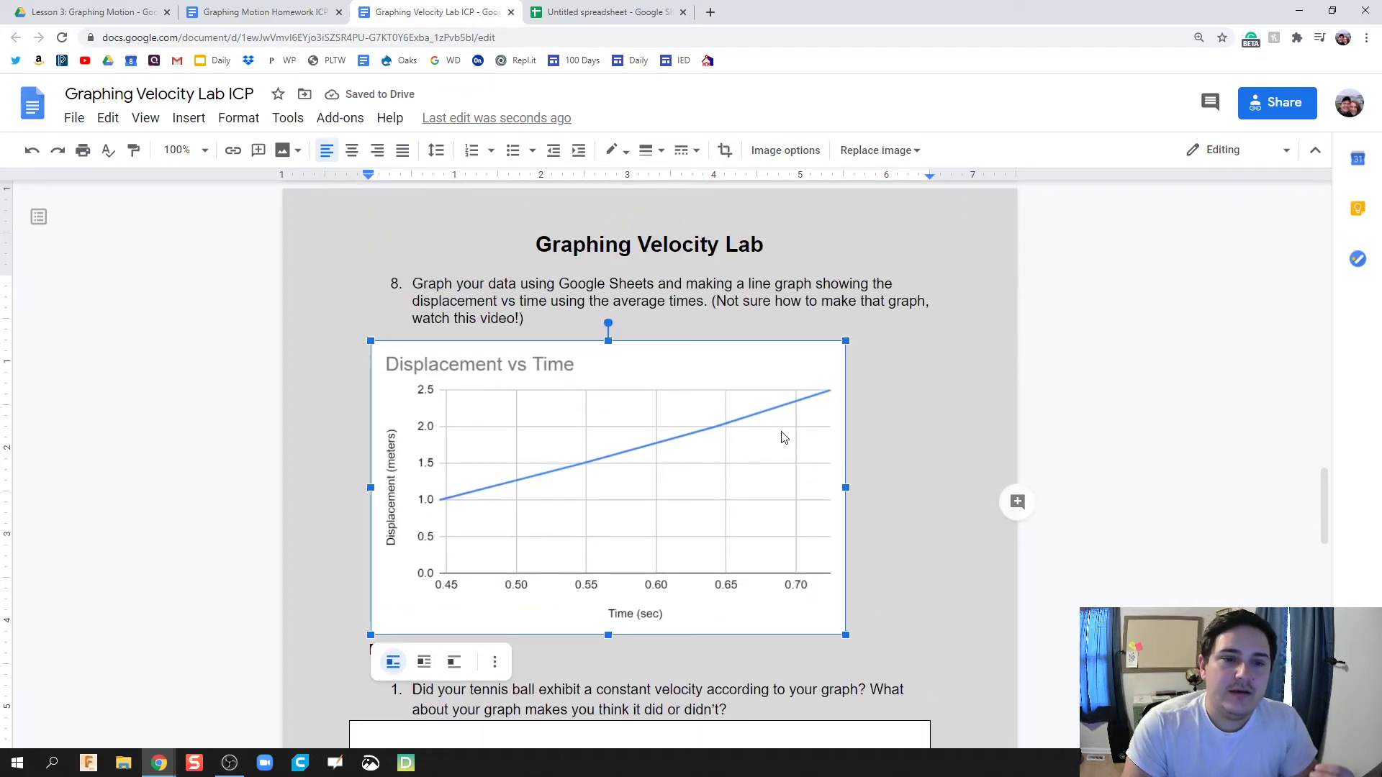
Retitle the chart 'Displacement vs Time for Tennis Ball', then go back to the report.
{"action": "left_click", "coordinate": [607, 14]}
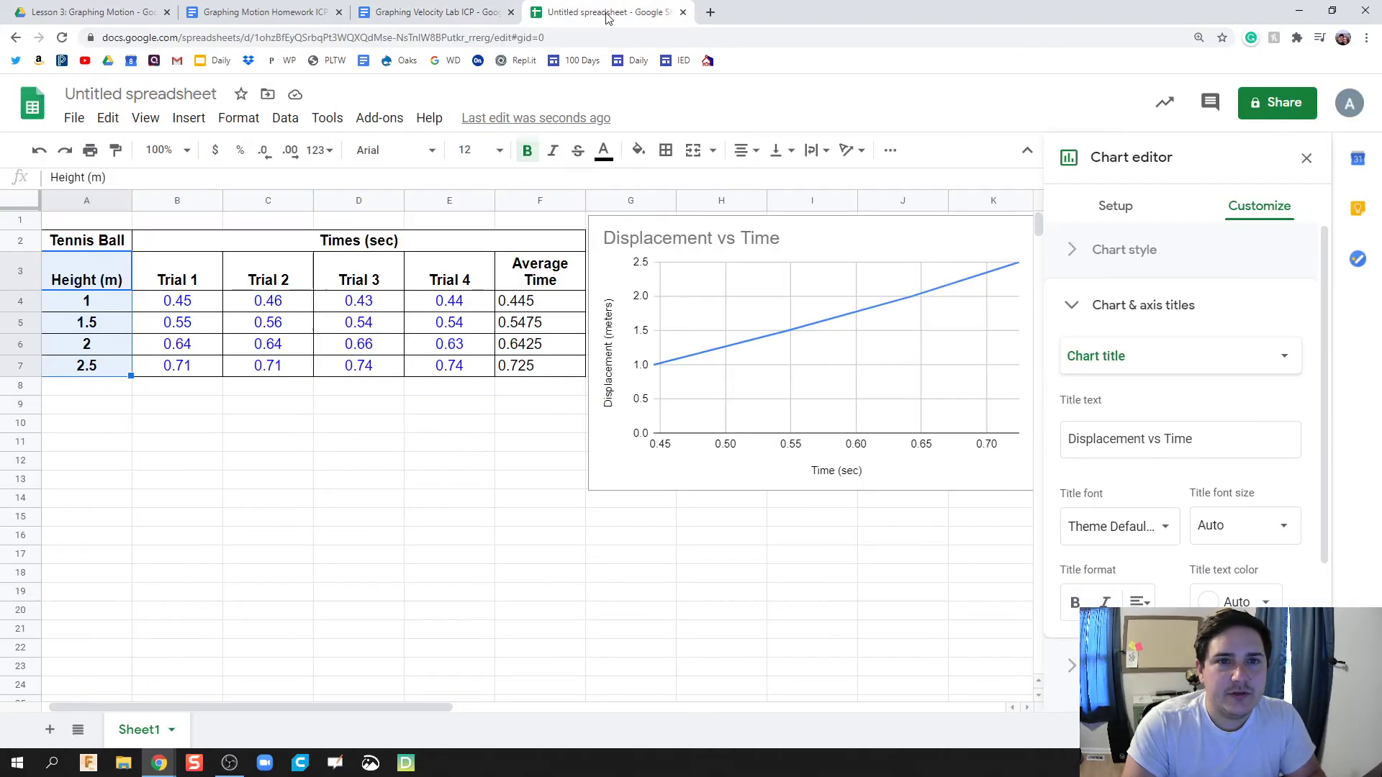
{"action": "left_click", "coordinate": [716, 234]}
{"action": "left_click", "coordinate": [726, 244]}
{"action": "left_click", "coordinate": [795, 240]}
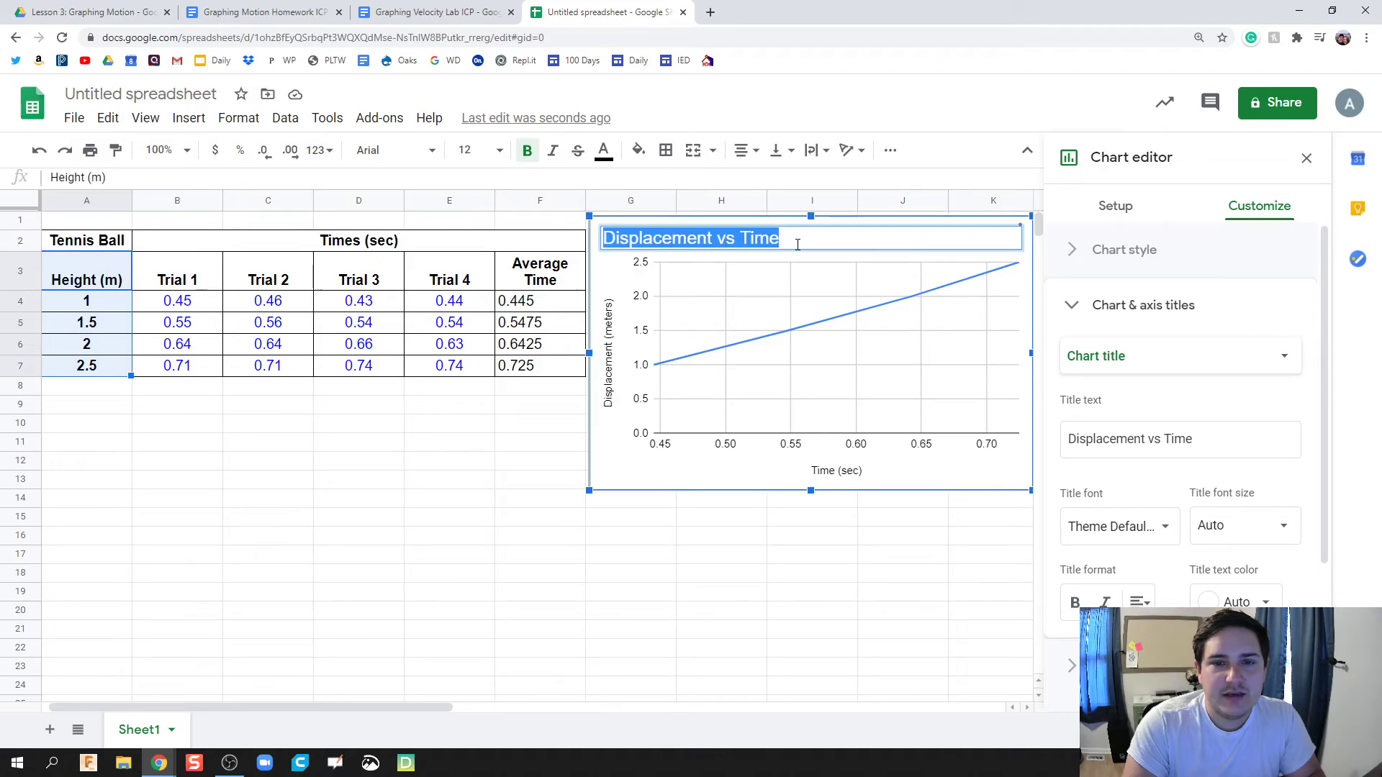
{"action": "left_click", "coordinate": [797, 237]}
{"action": "type", "text": "for"}
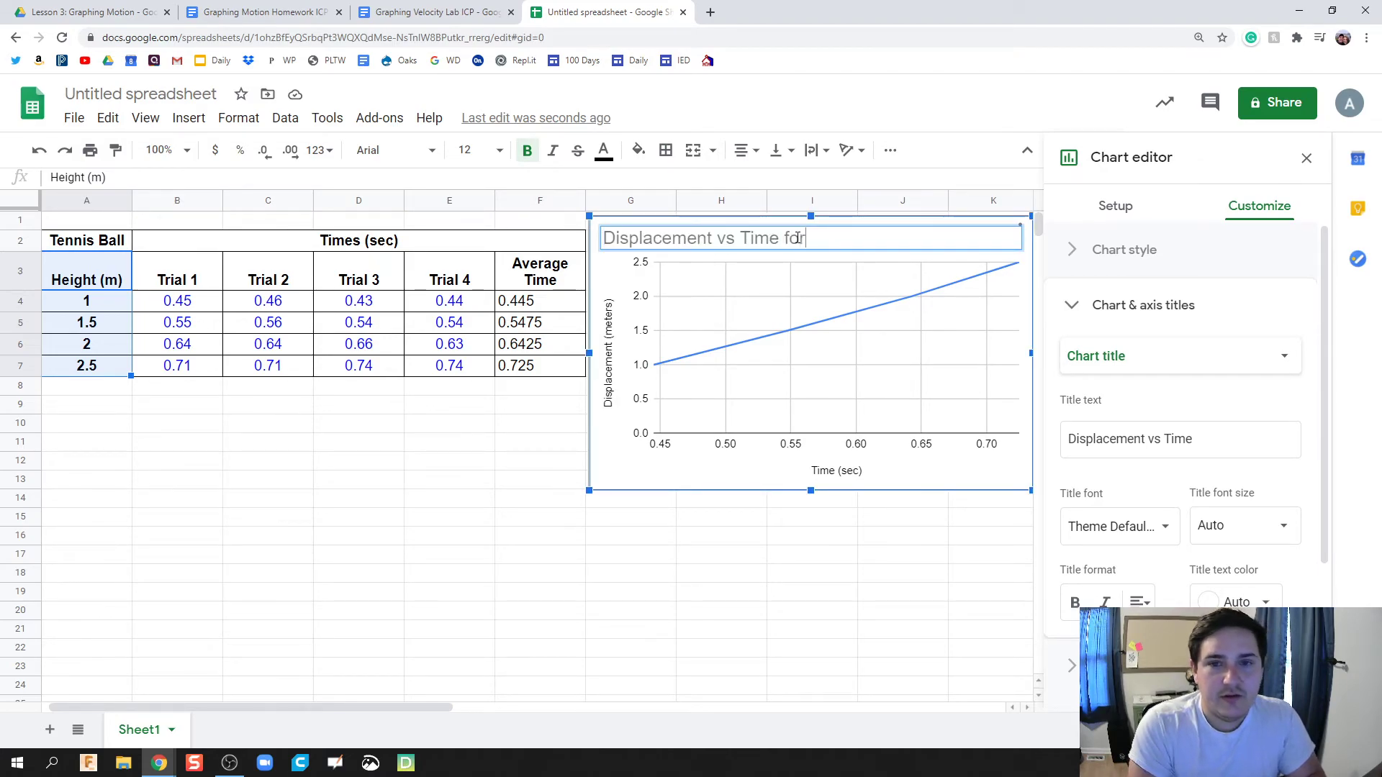
{"action": "type", "text": " Tennis BV"}
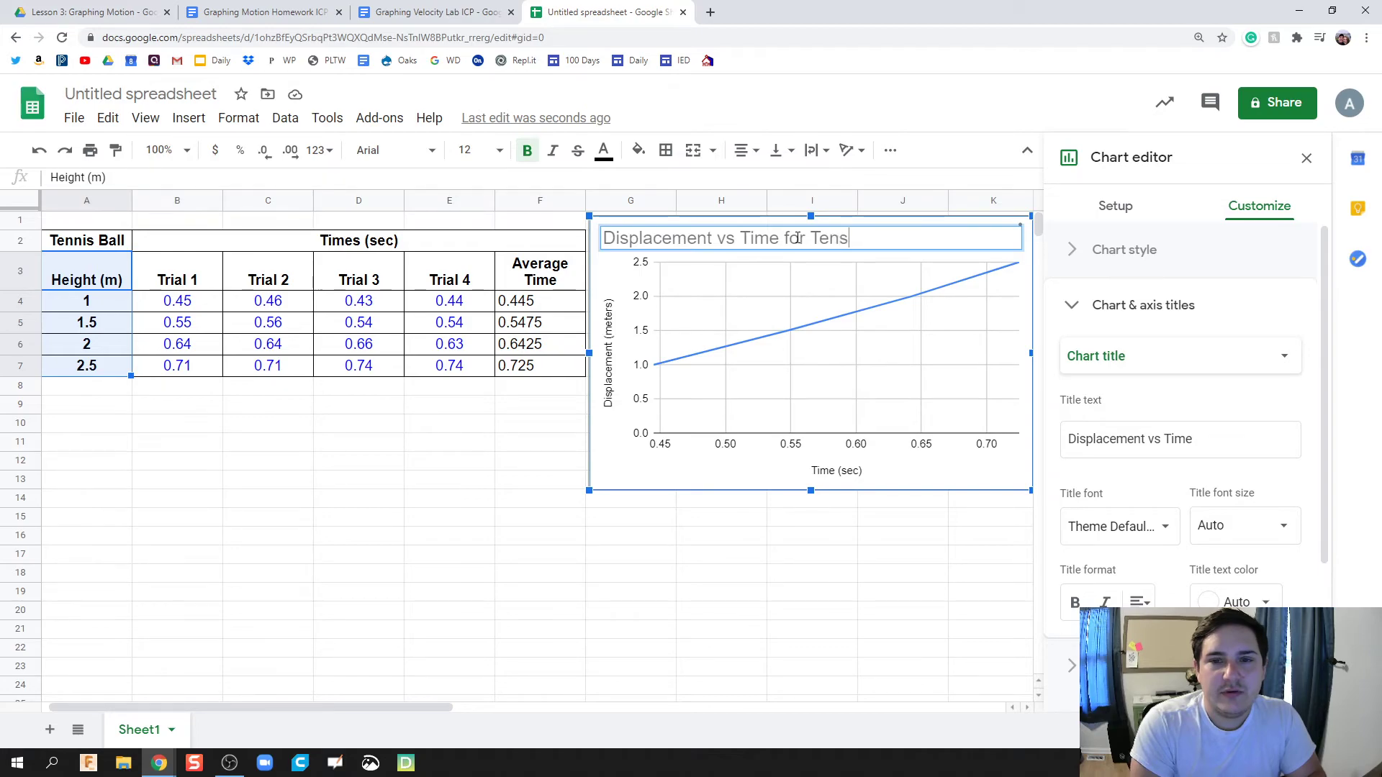
{"action": "type", "text": "a"}
{"action": "key", "text": "BackSpace"}
{"action": "key", "text": "BackSpace"}
{"action": "type", "text": "a"}
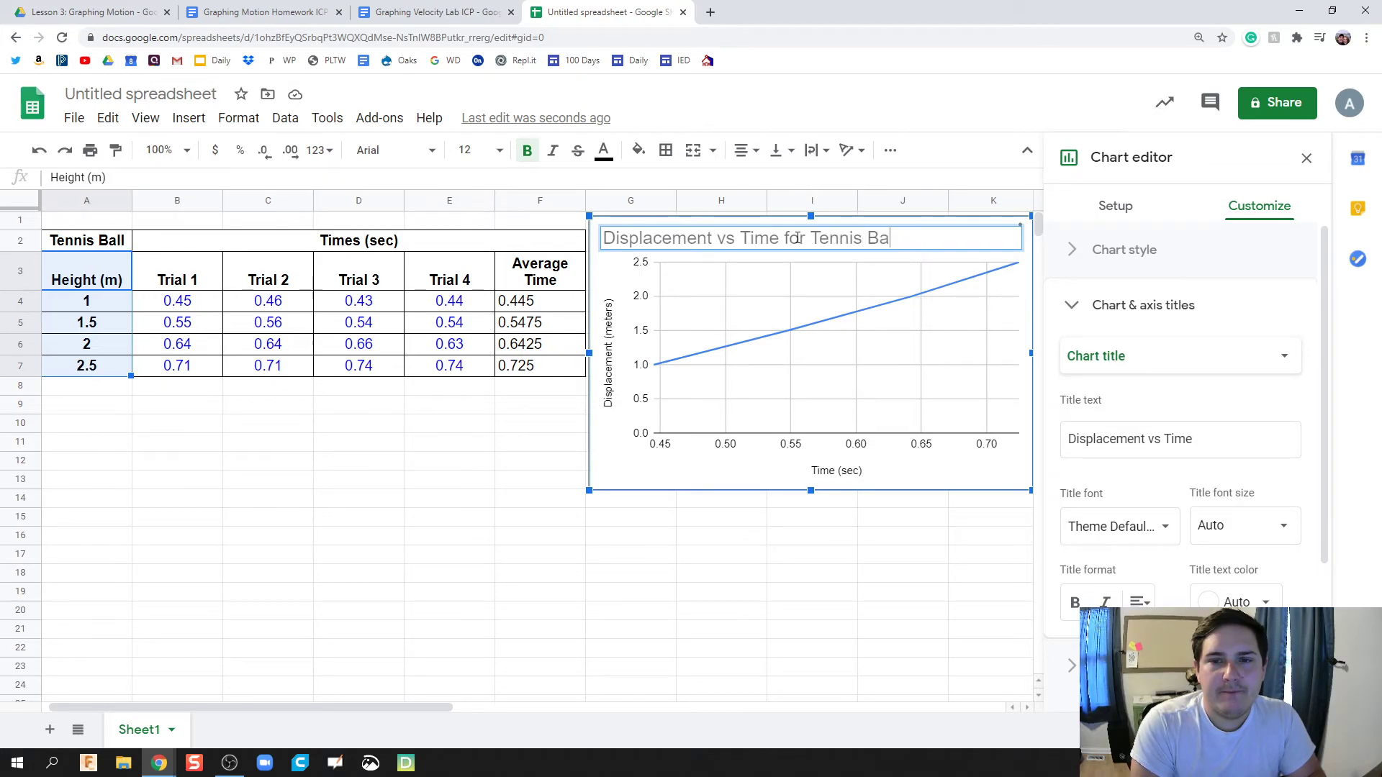
{"action": "type", "text": "ll"}
{"action": "key", "text": "Return"}
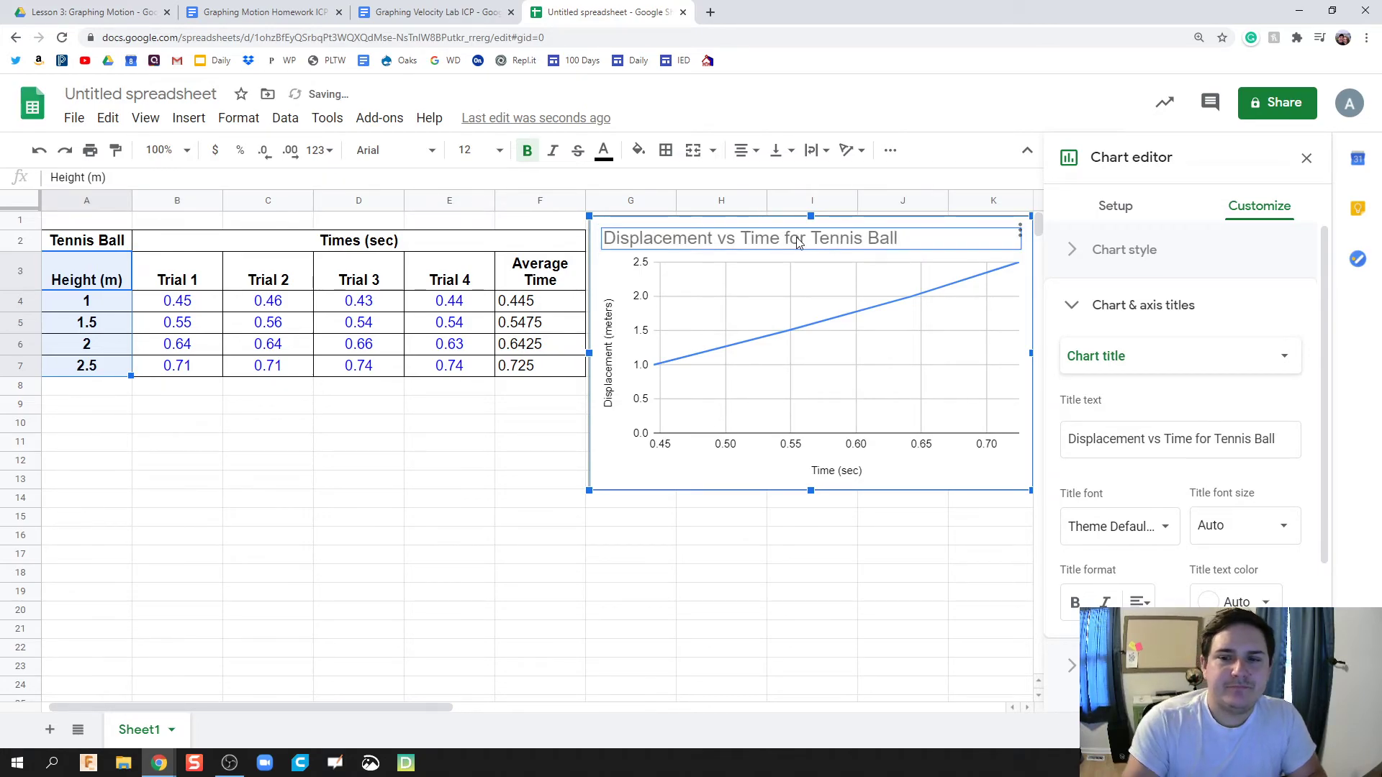
{"action": "left_click", "coordinate": [439, 12]}
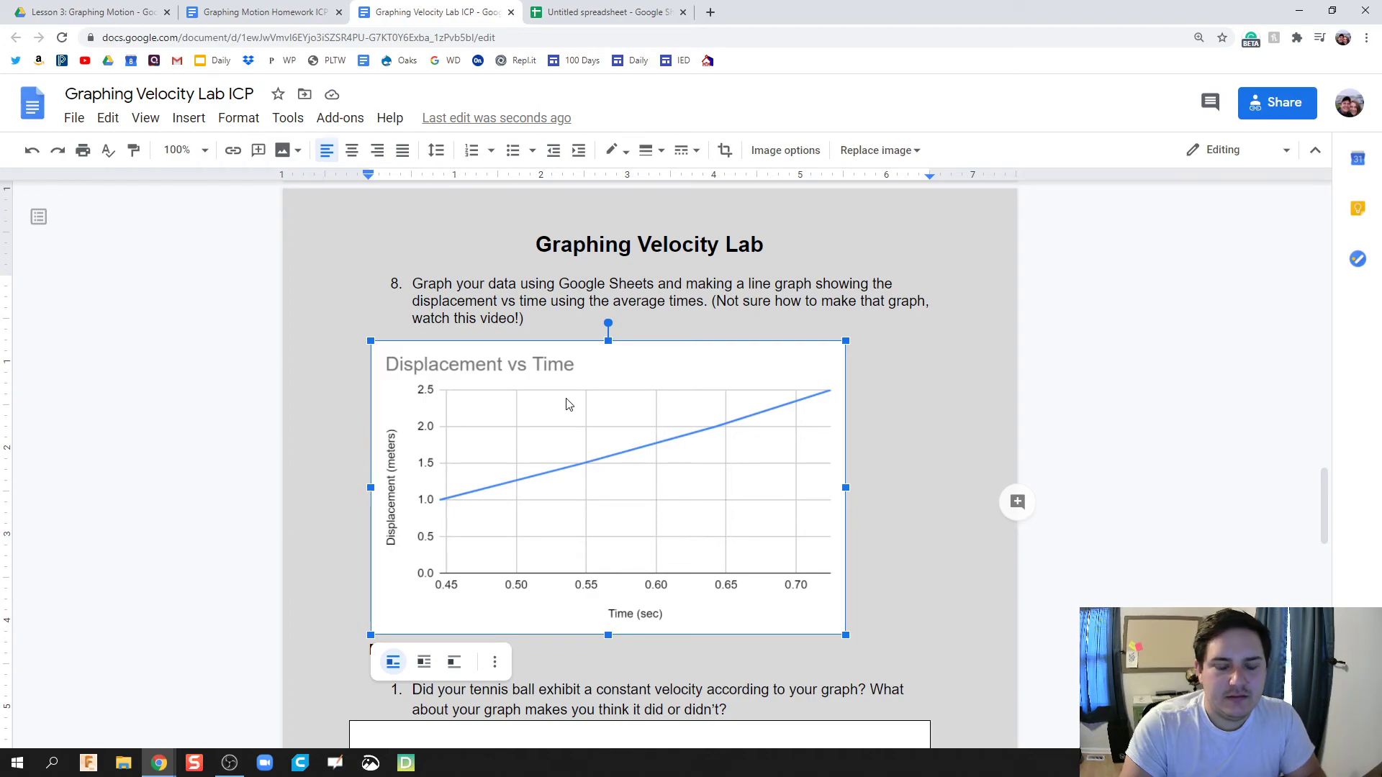
Delete the outdated chart image from under step 8 of the lab report.
{"action": "key", "text": "Delete"}
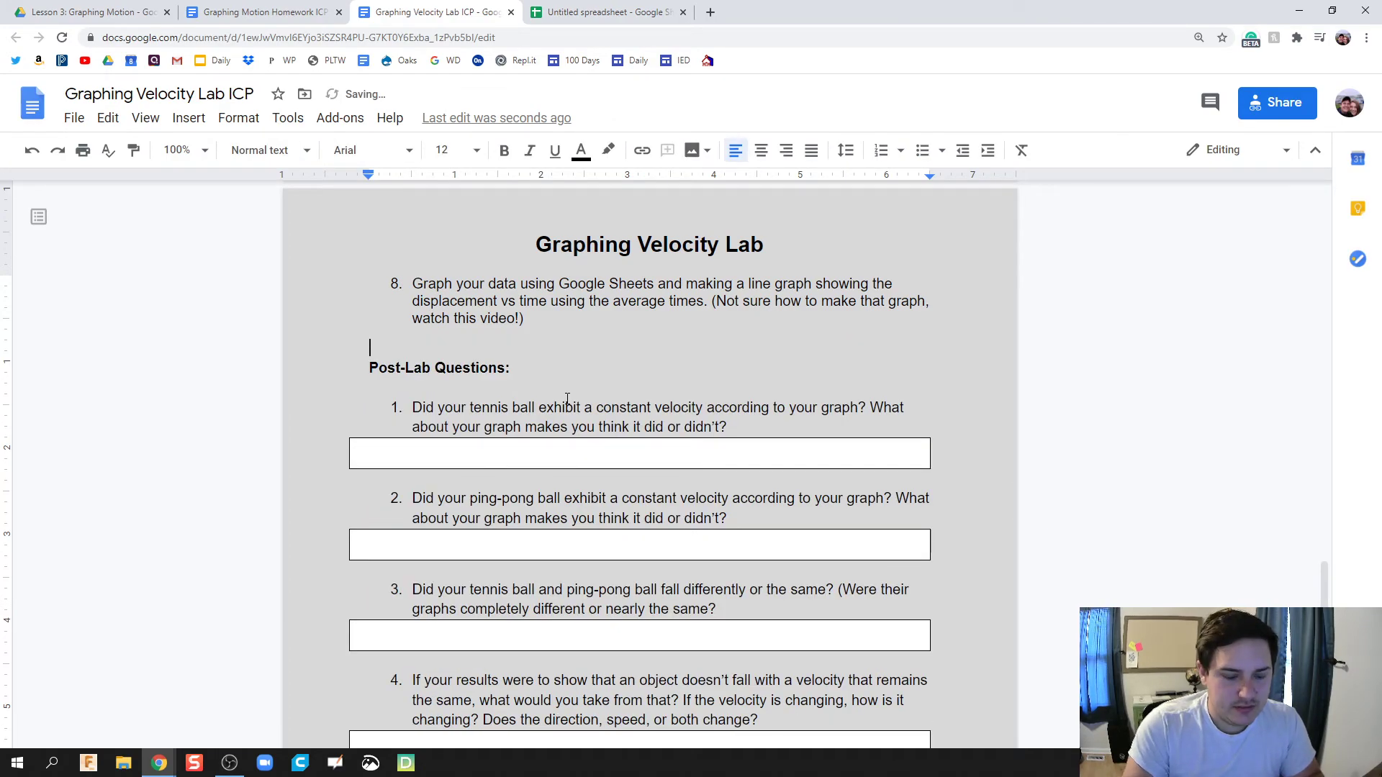
{"action": "key", "text": "ctrl+v"}
{"action": "right_click", "coordinate": [567, 380]}
{"action": "left_click", "coordinate": [551, 401]}
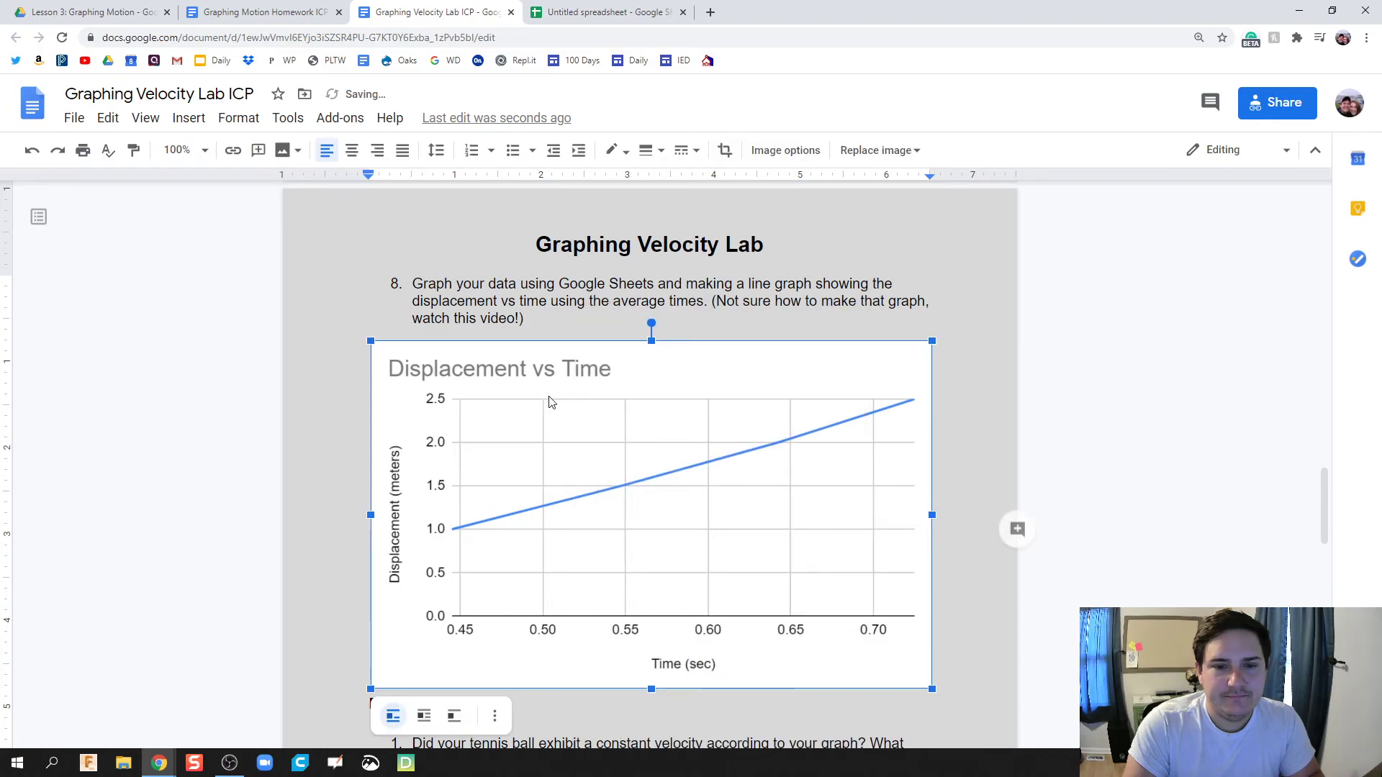
{"action": "key", "text": "Delete"}
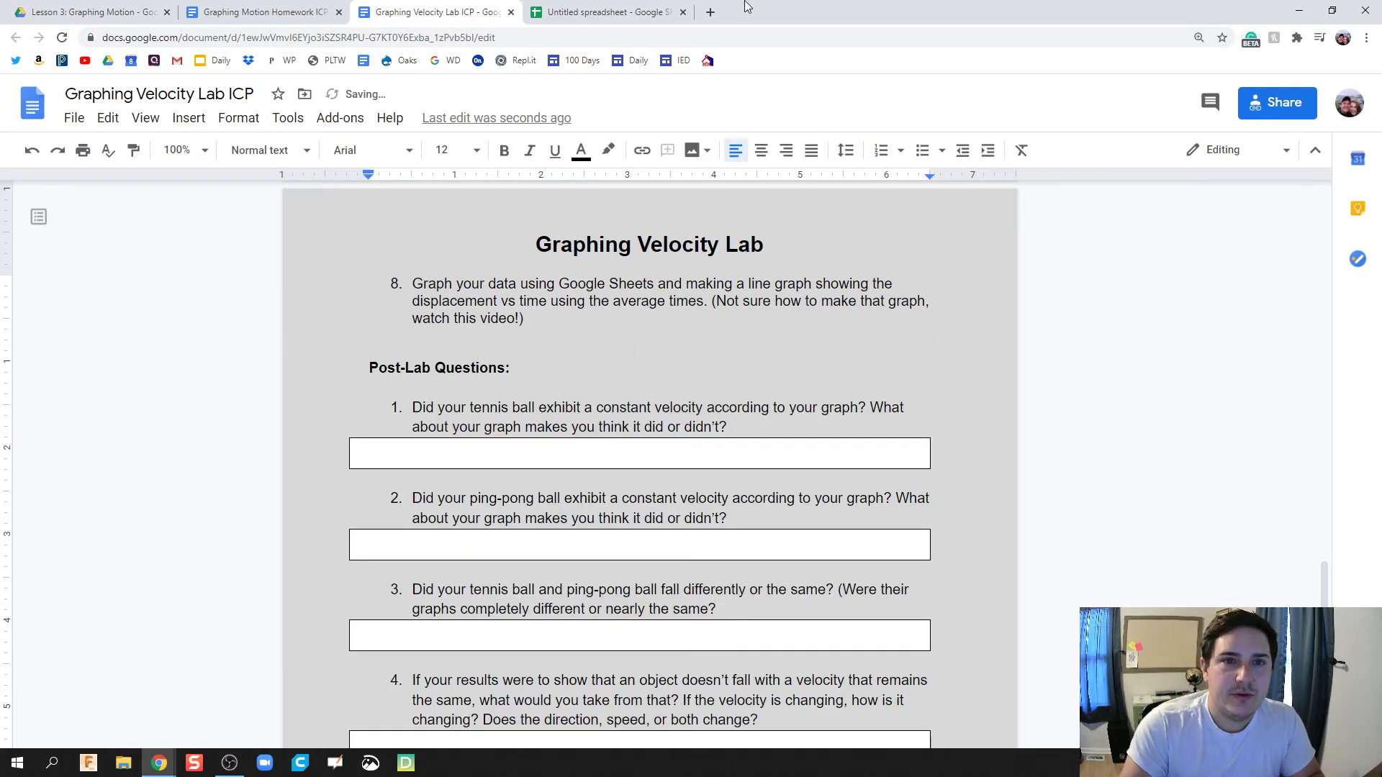
Paste the retitled Displacement vs Time for Tennis Ball chart from the spreadsheet into the report.
{"action": "left_click", "coordinate": [608, 12]}
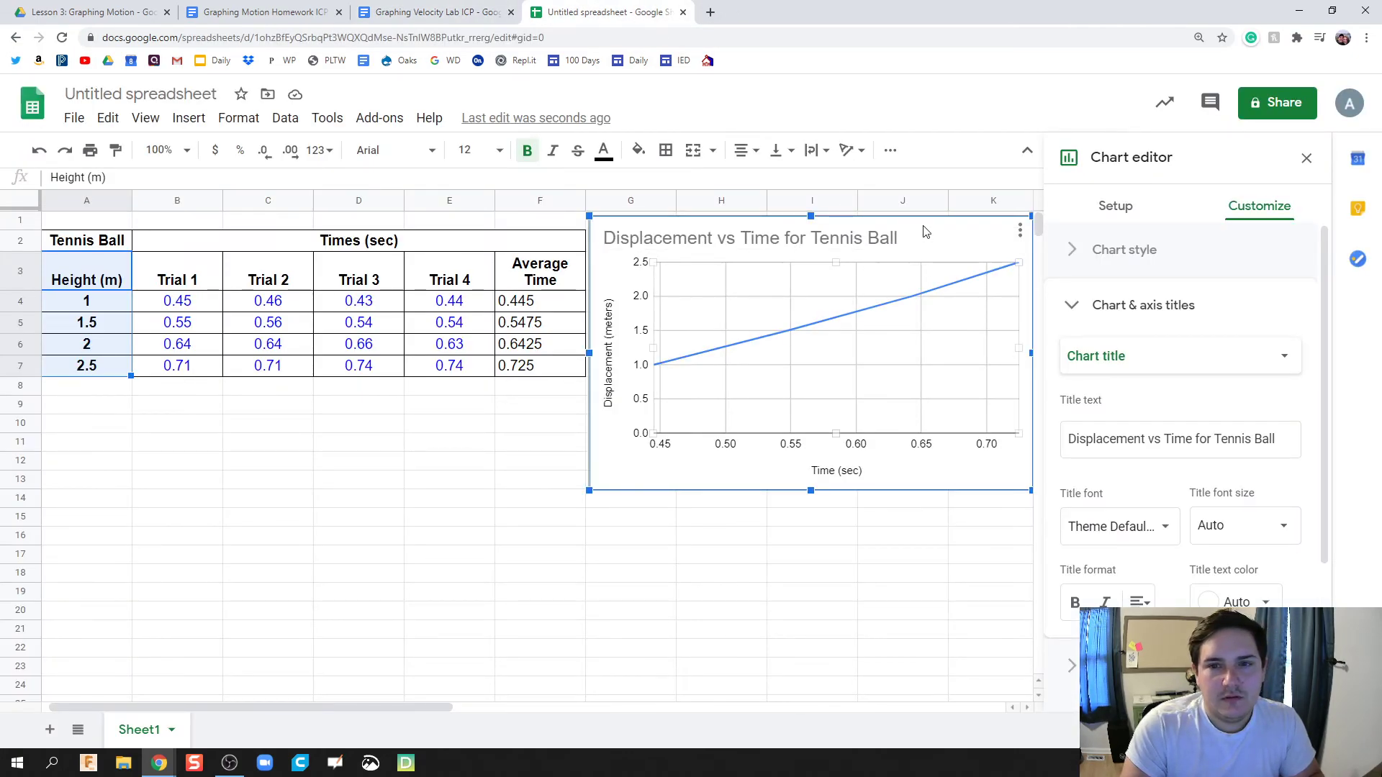
{"action": "left_click", "coordinate": [435, 12]}
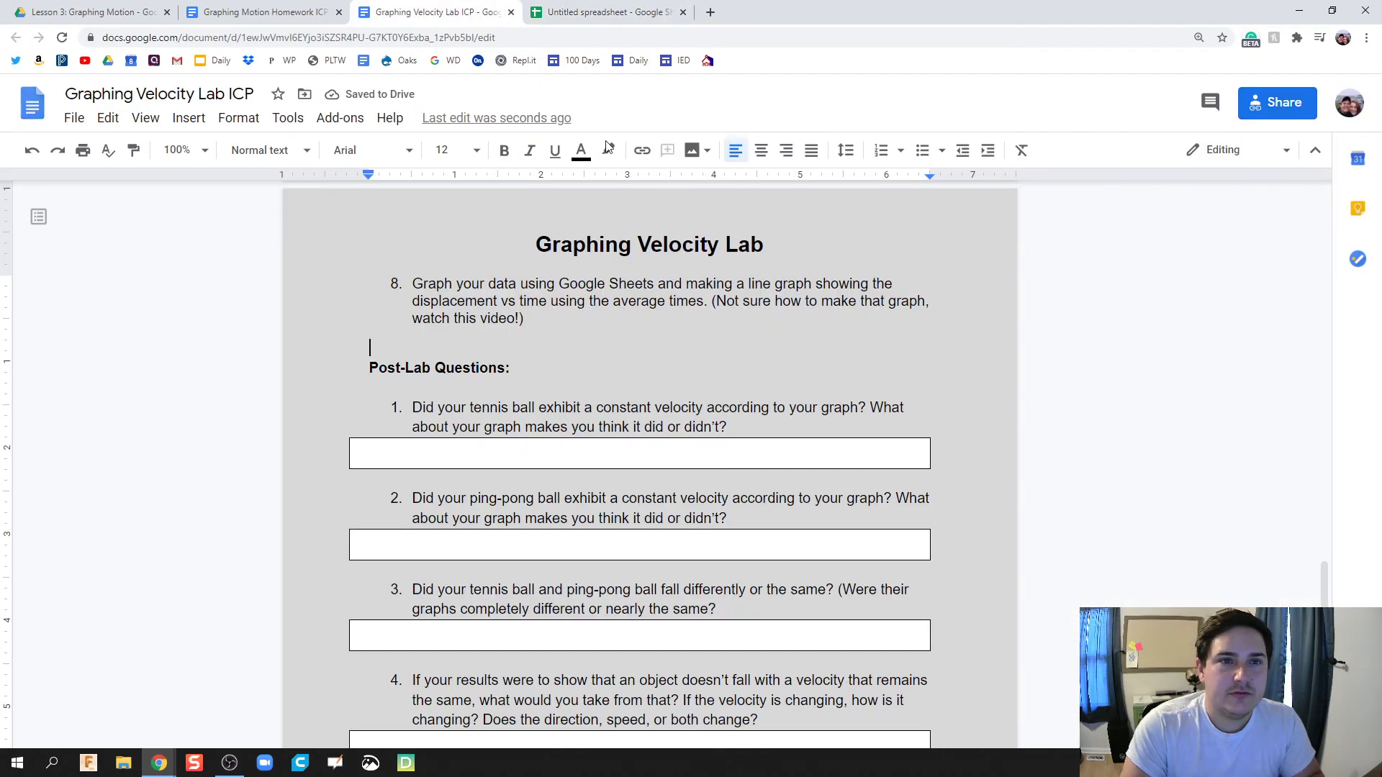
{"action": "key", "text": "ctrl+v"}
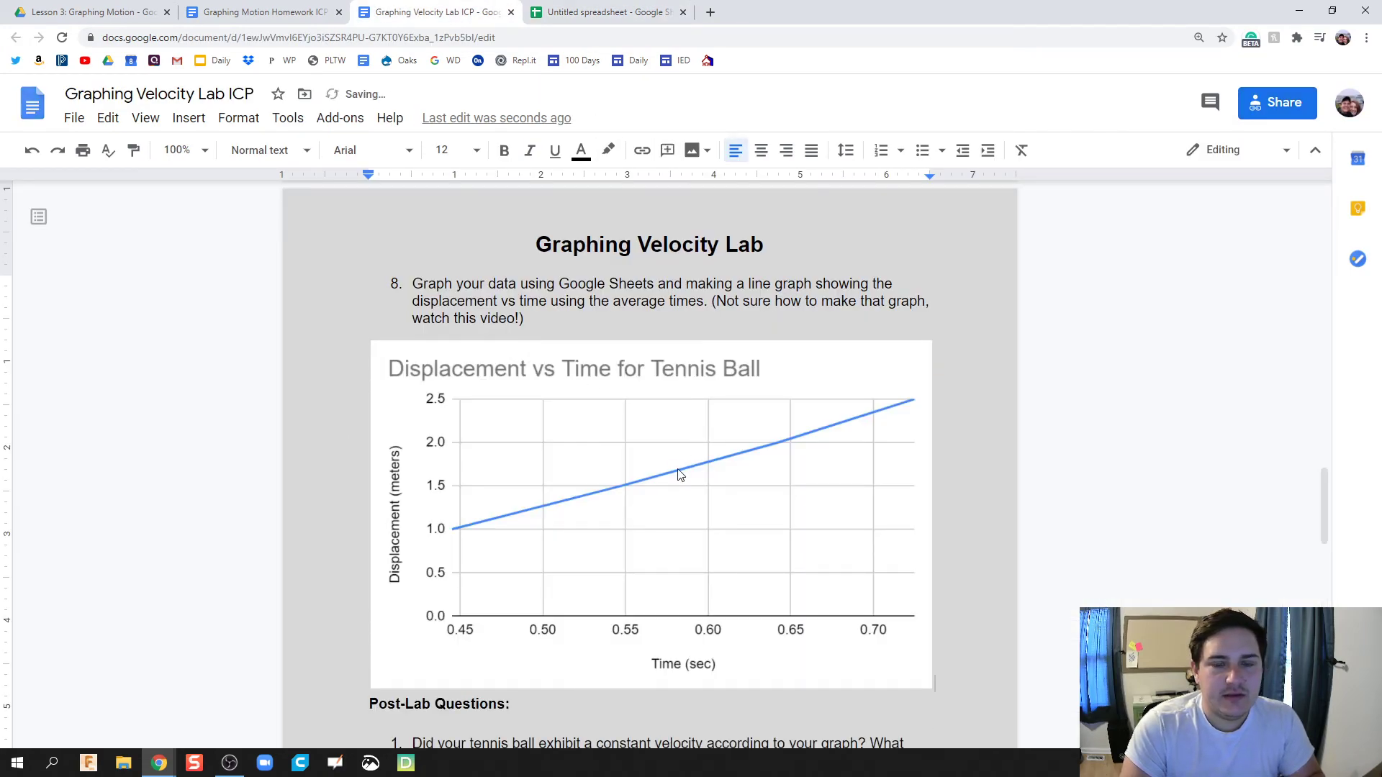
{"action": "left_click", "coordinate": [678, 472]}
Check that the pasted chart sits under step 8, above the Post-Lab Questions.
{"action": "scroll", "coordinate": [683, 468], "scroll_direction": "up", "scroll_amount": 1}
{"action": "scroll", "coordinate": [684, 460], "scroll_direction": "up", "scroll_amount": 7}
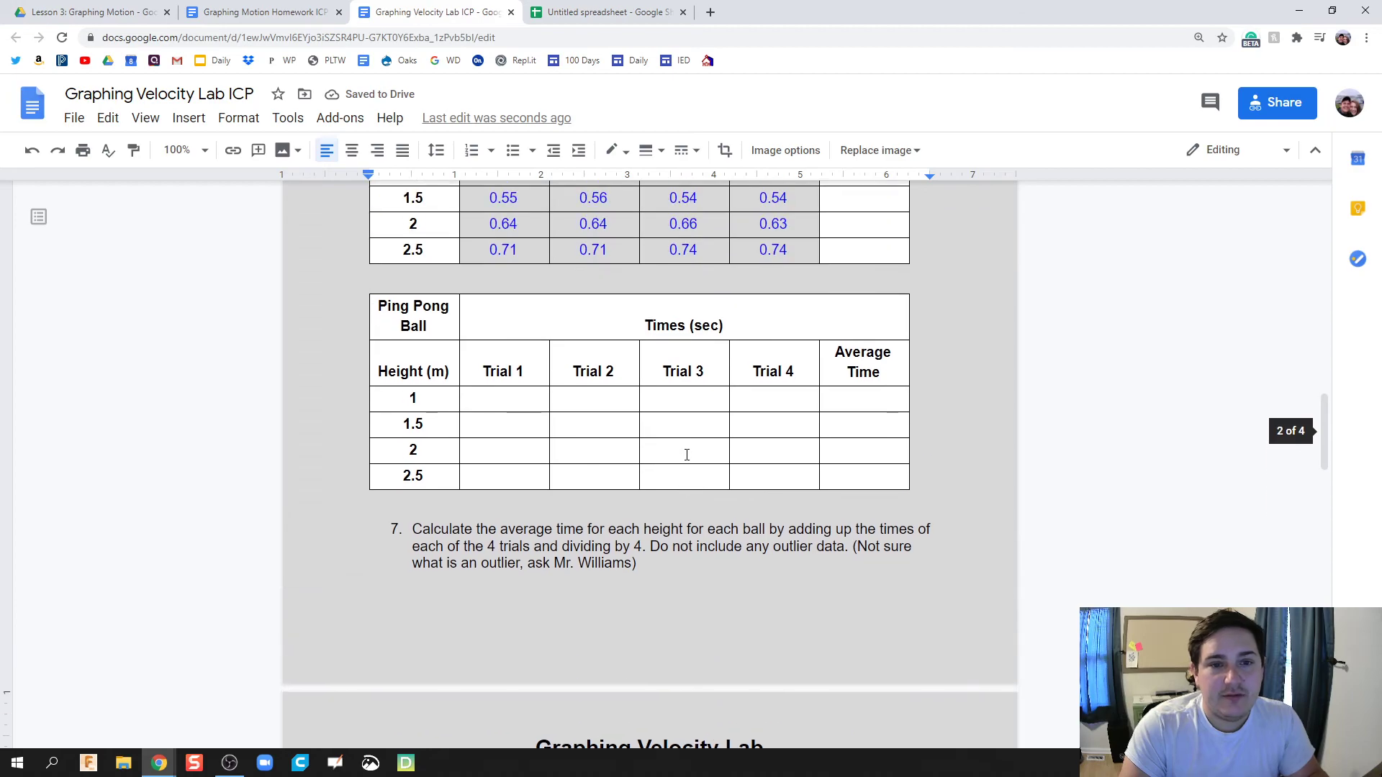
{"action": "scroll", "coordinate": [660, 392], "scroll_direction": "down", "scroll_amount": 7}
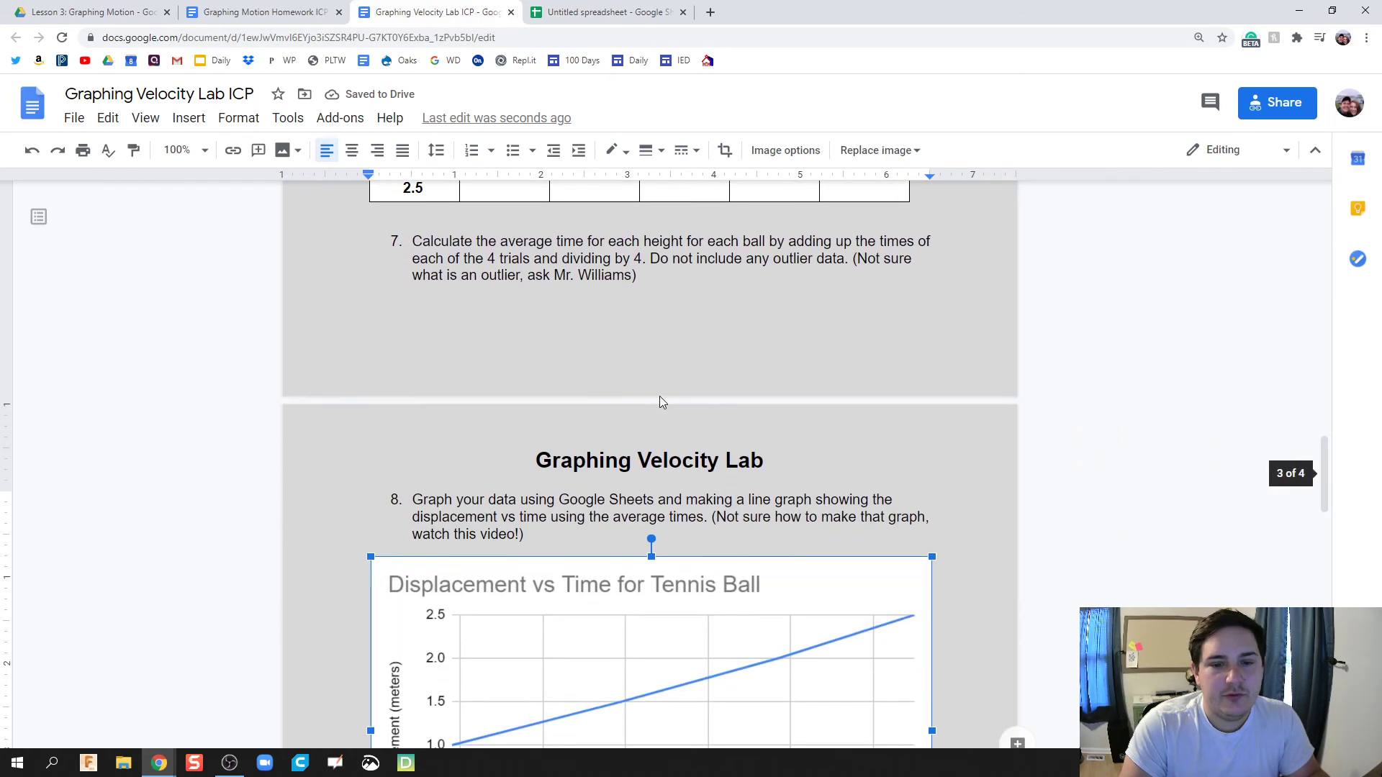
{"action": "left_click", "coordinate": [914, 694]}
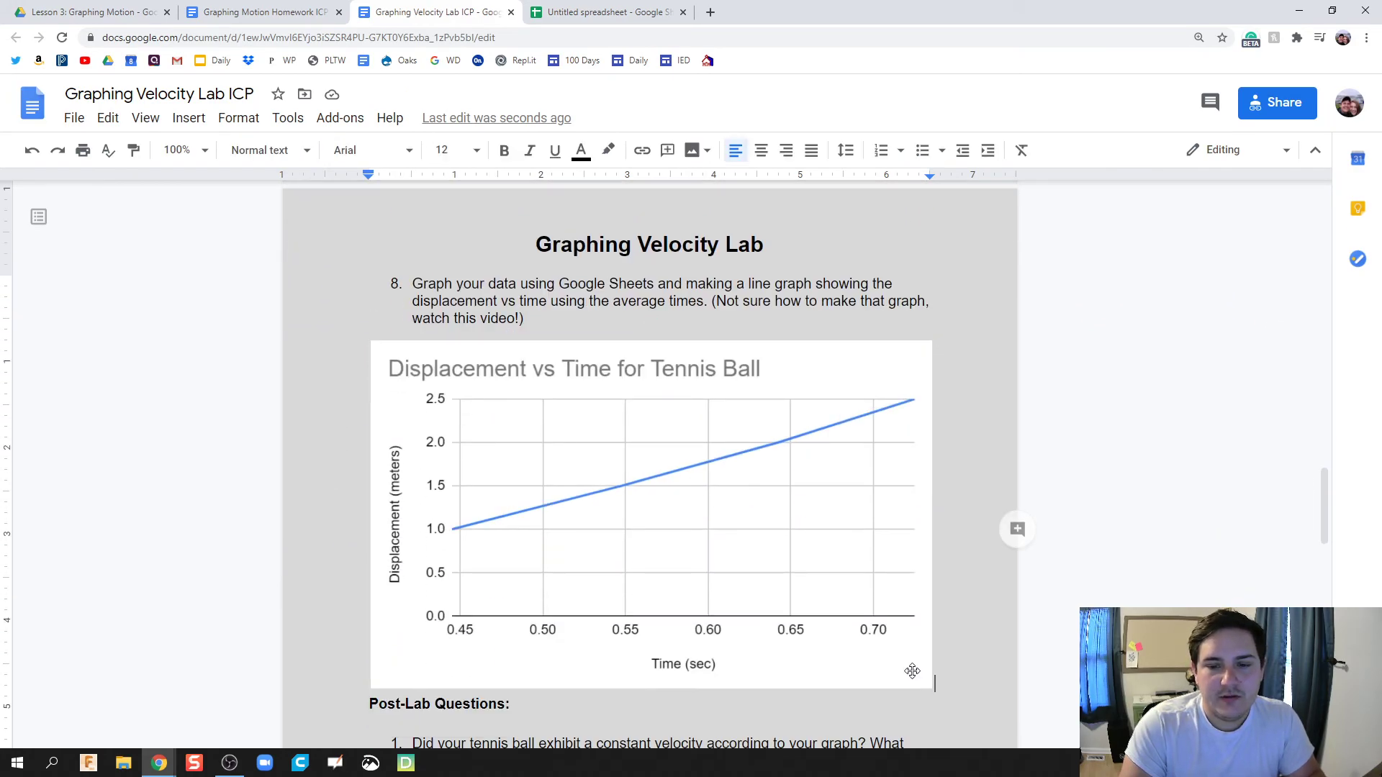
{"action": "left_click", "coordinate": [912, 670]}
{"action": "scroll", "coordinate": [763, 527], "scroll_direction": "down", "scroll_amount": 3}
{"action": "scroll", "coordinate": [762, 526], "scroll_direction": "down", "scroll_amount": 2}
{"action": "scroll", "coordinate": [759, 525], "scroll_direction": "up", "scroll_amount": 4}
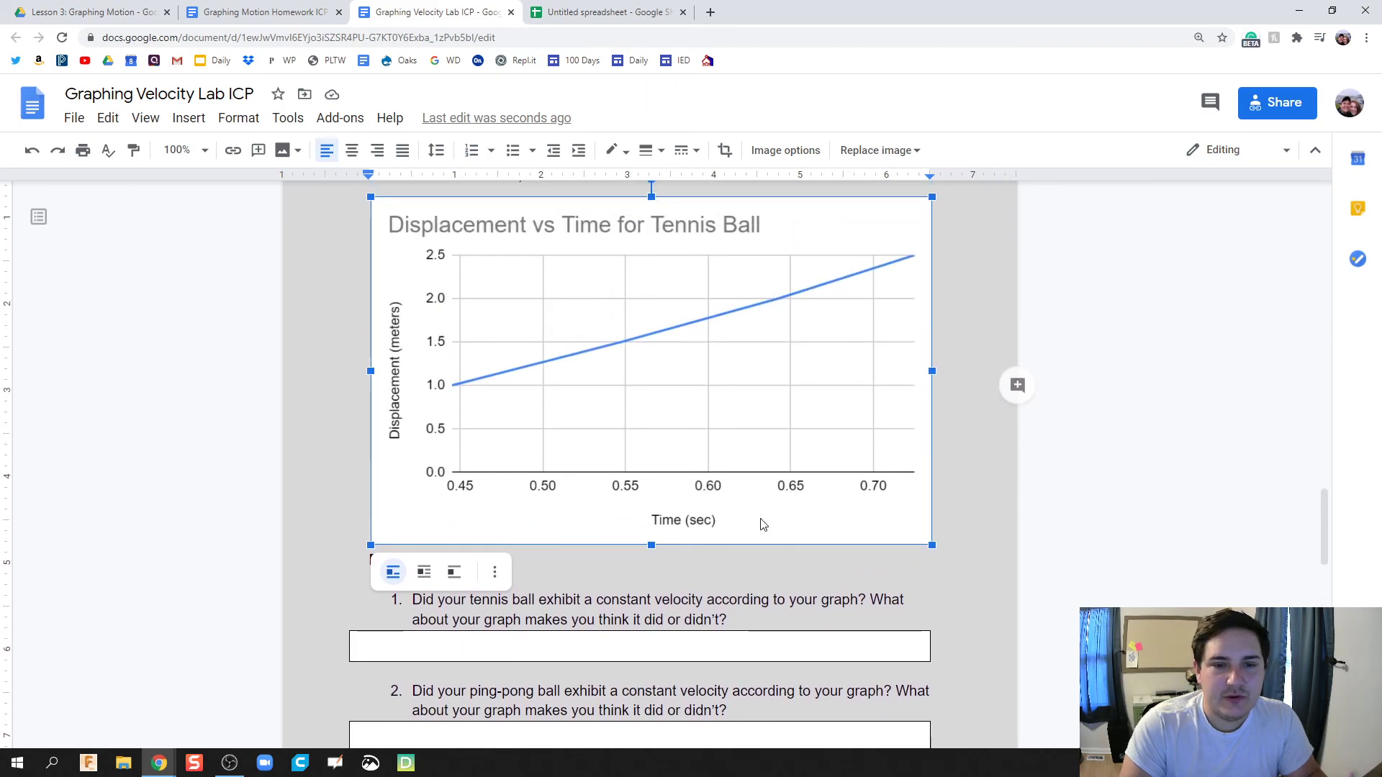